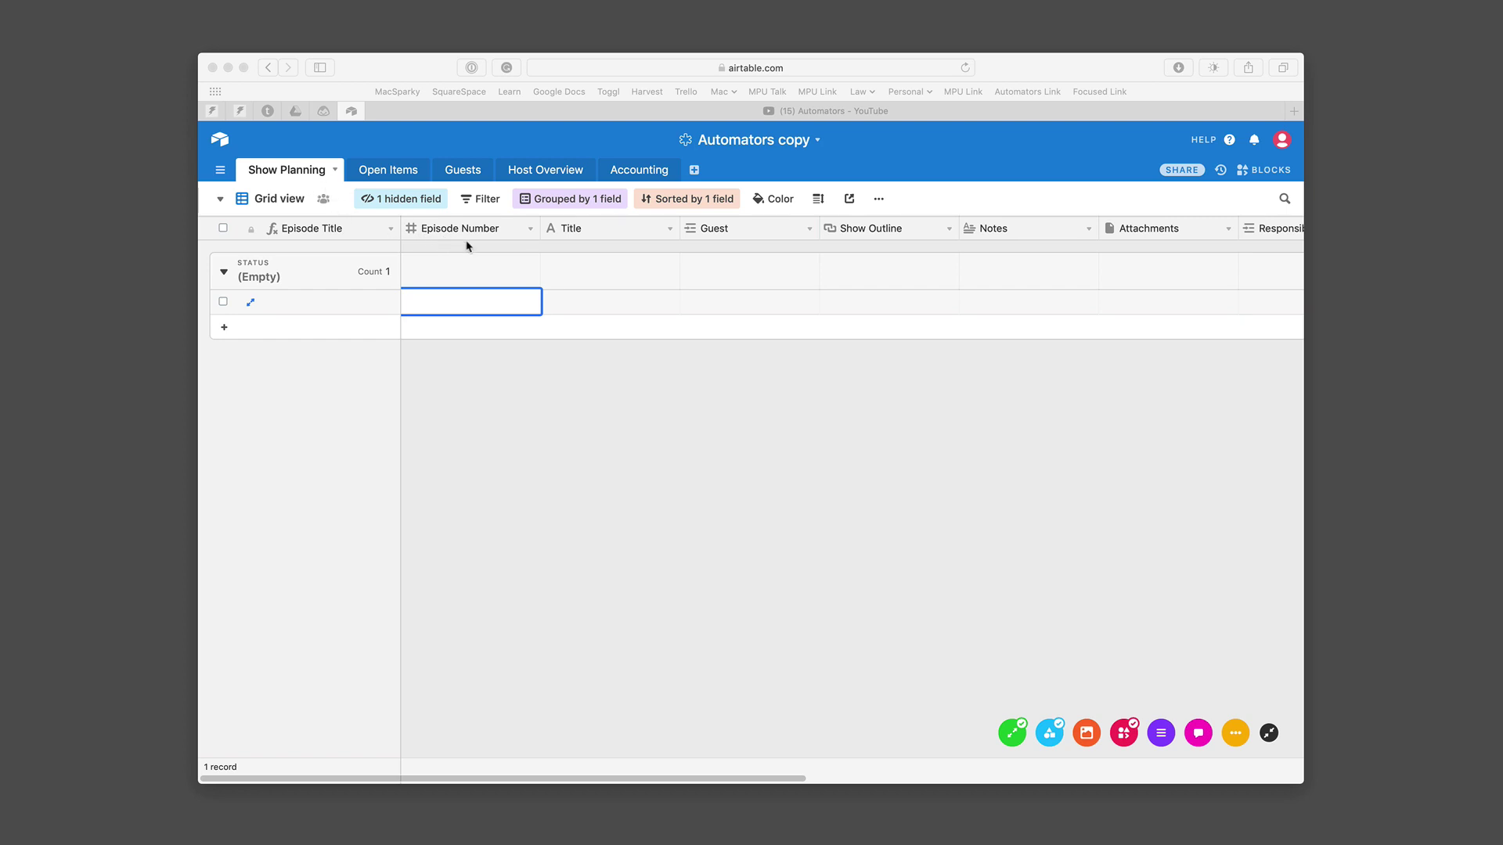
Inspect the Episode Number field's type settings and close them unchanged
{"action": "scroll", "coordinate": [898, 262], "scroll_direction": "right", "scroll_amount": 10}
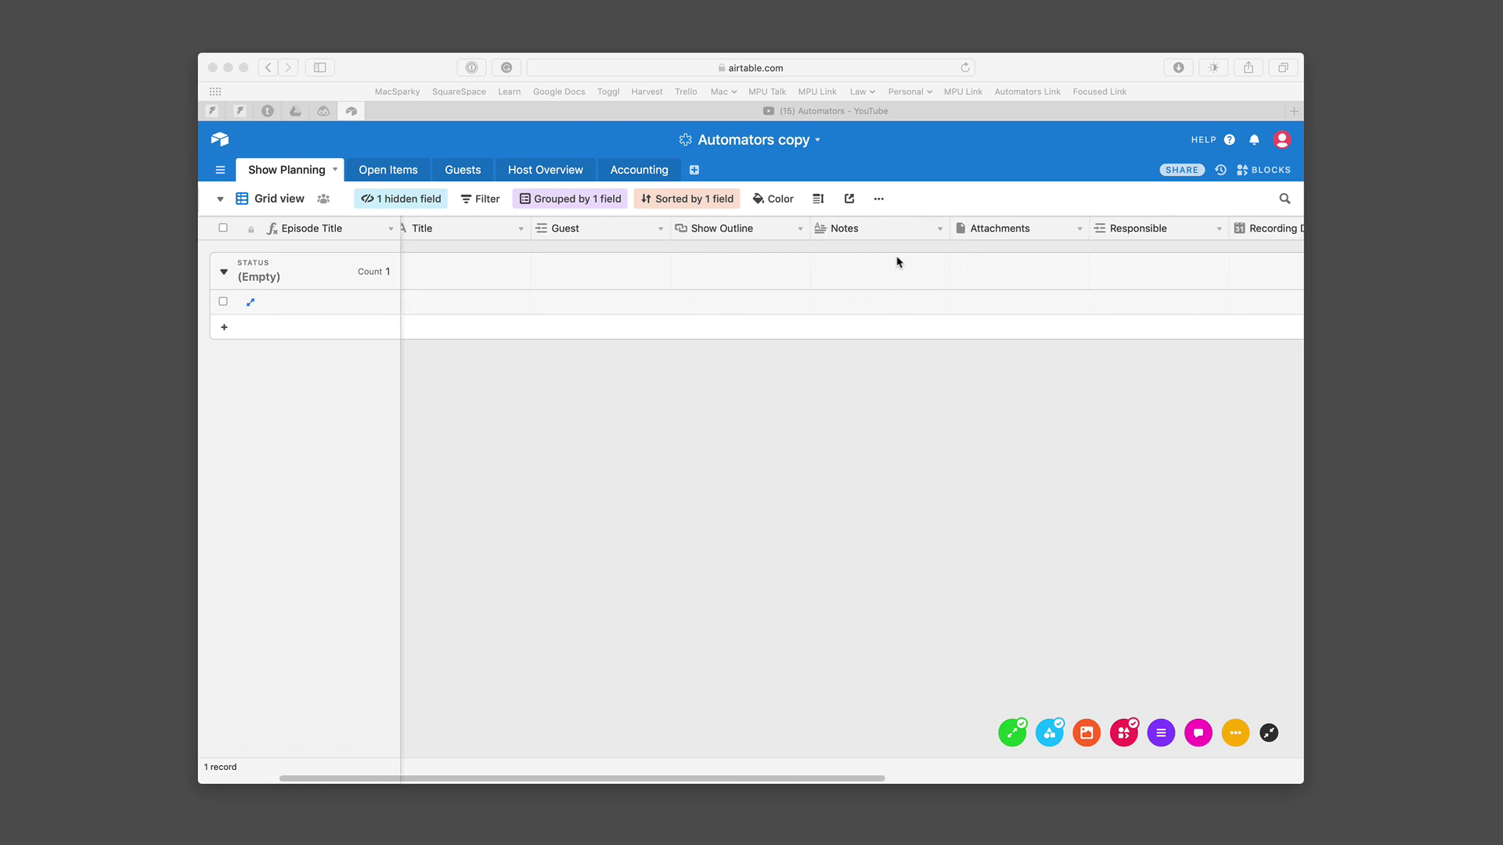
{"action": "scroll", "coordinate": [898, 261], "scroll_direction": "left", "scroll_amount": 10}
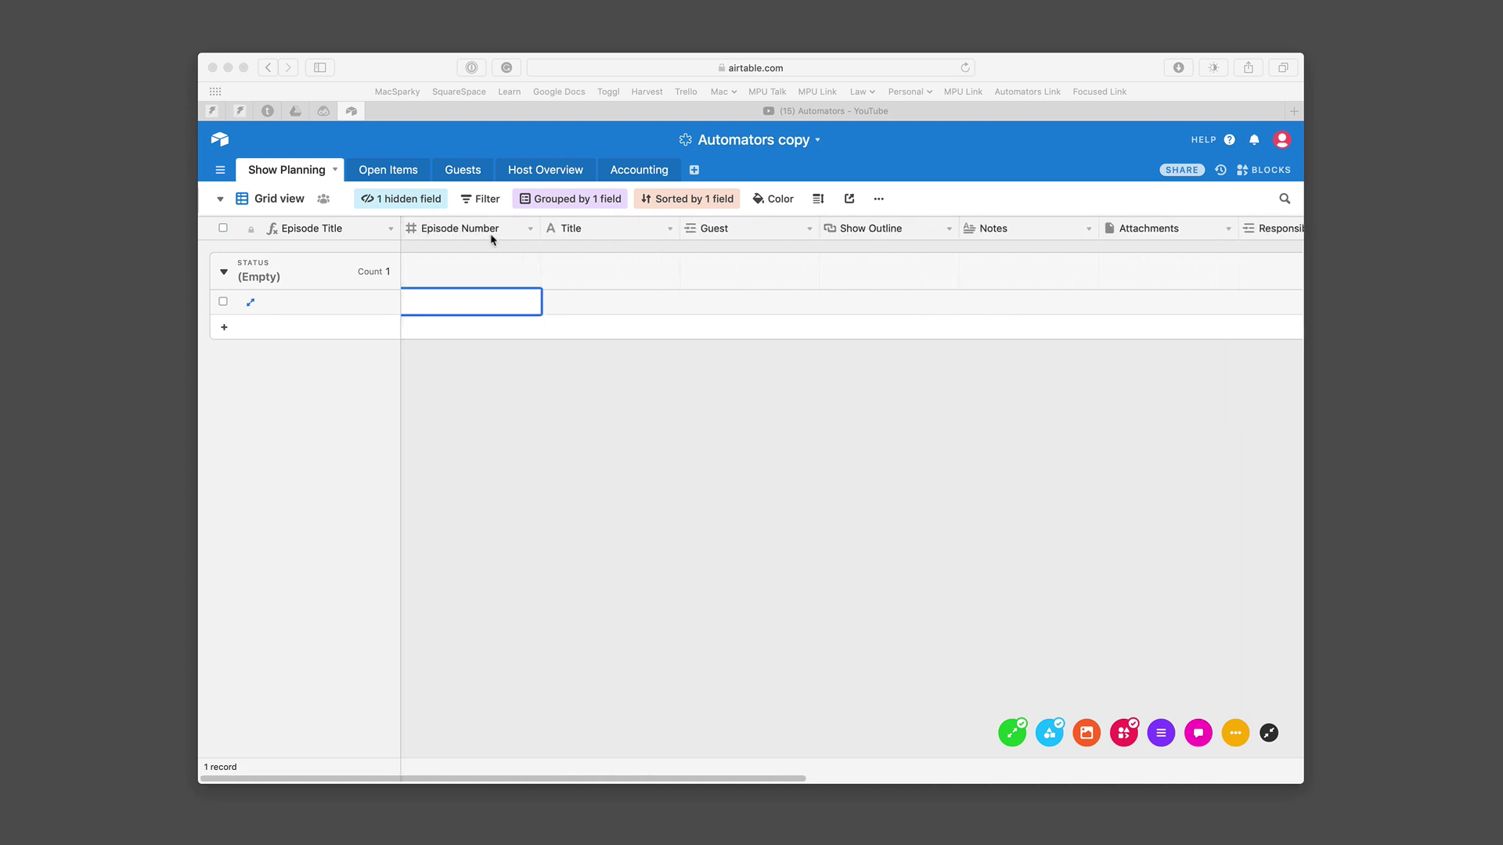
{"action": "left_click", "coordinate": [526, 233]}
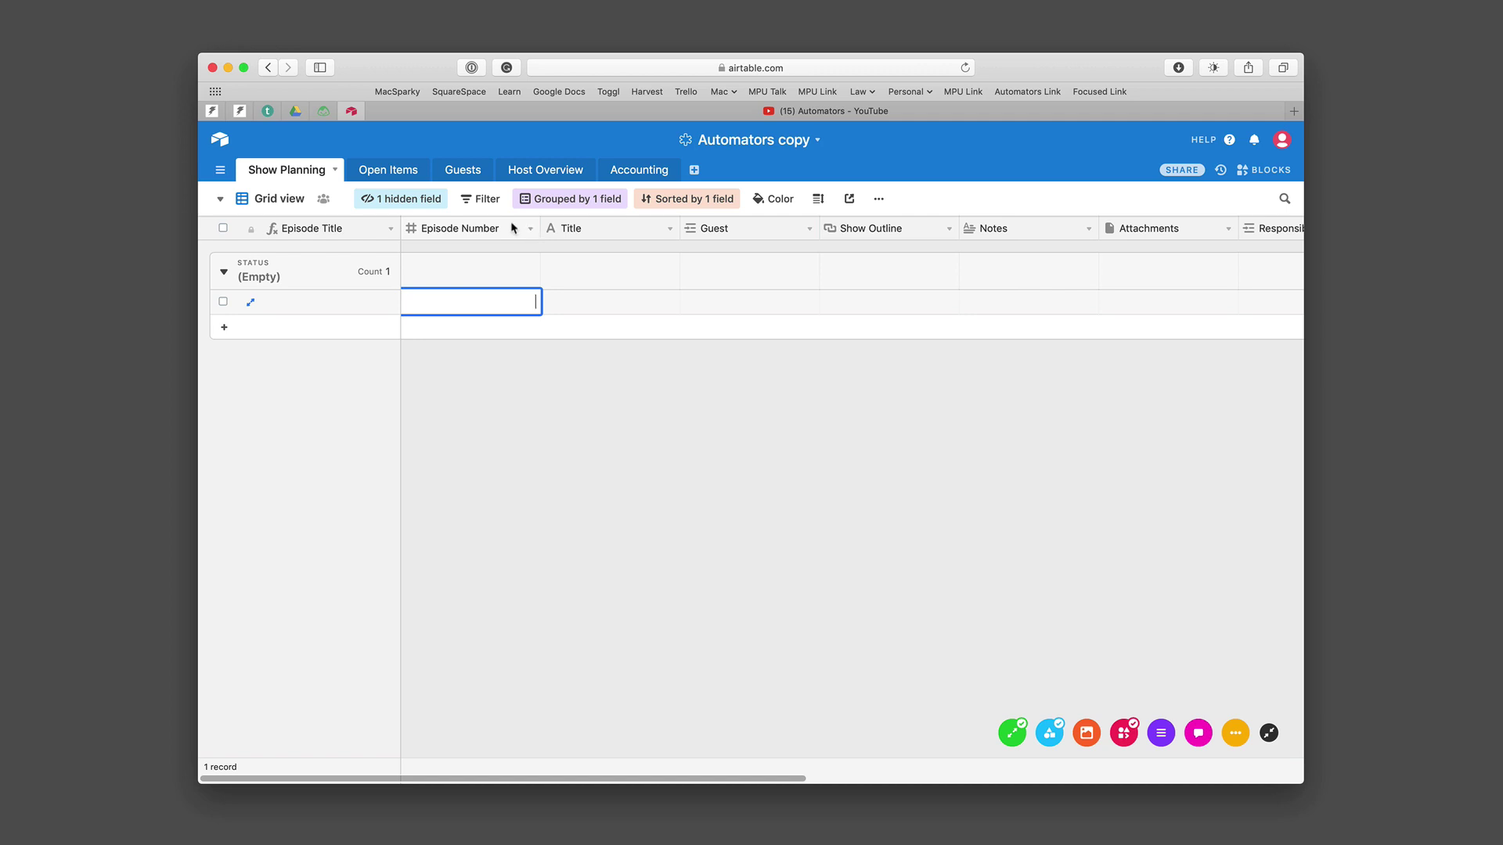
{"action": "right_click", "coordinate": [514, 228]}
{"action": "left_click", "coordinate": [506, 251]}
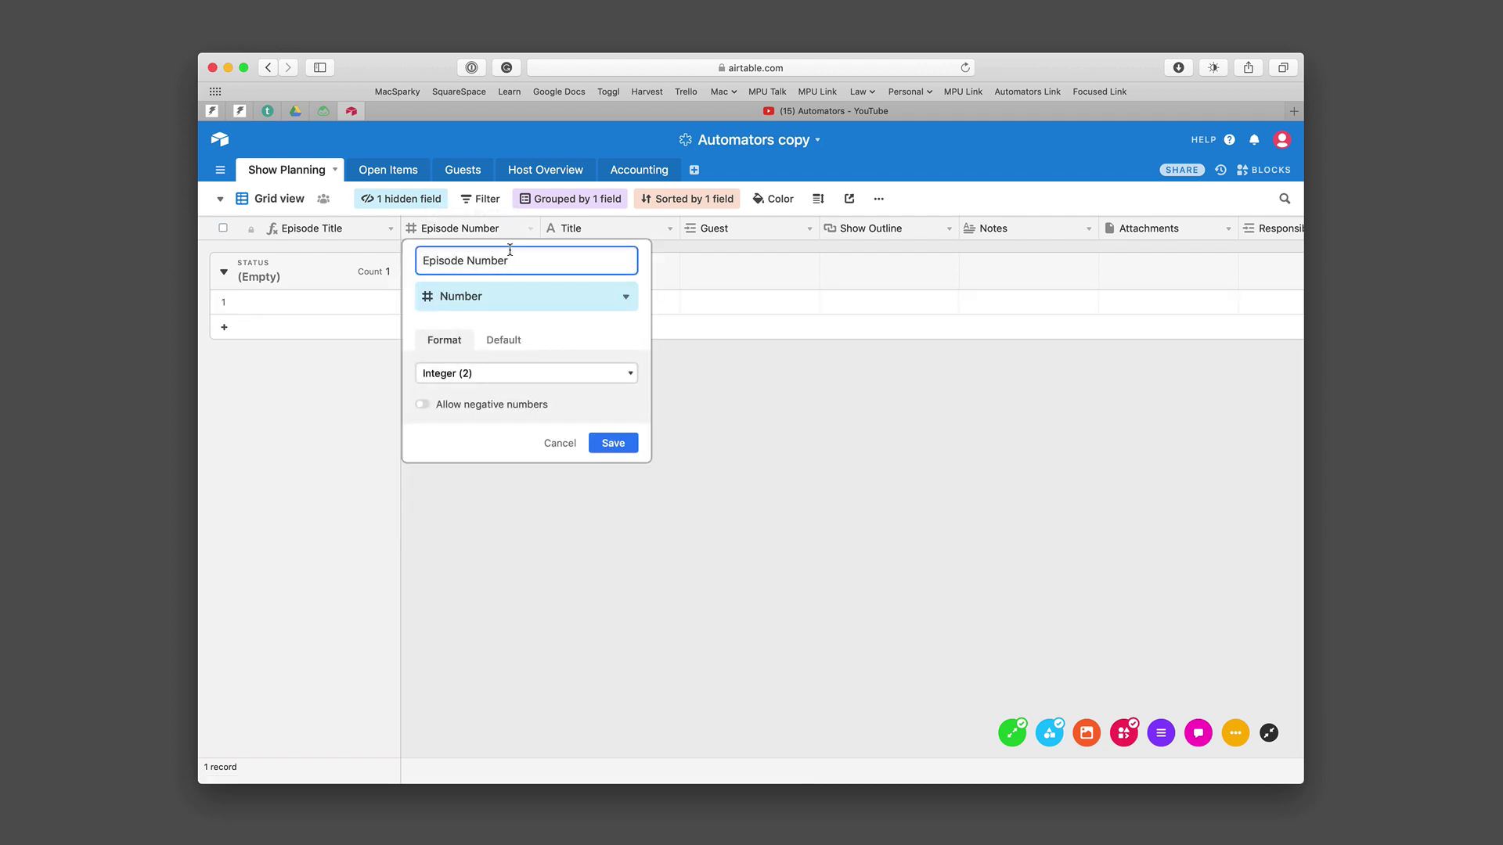
{"action": "left_click", "coordinate": [620, 300]}
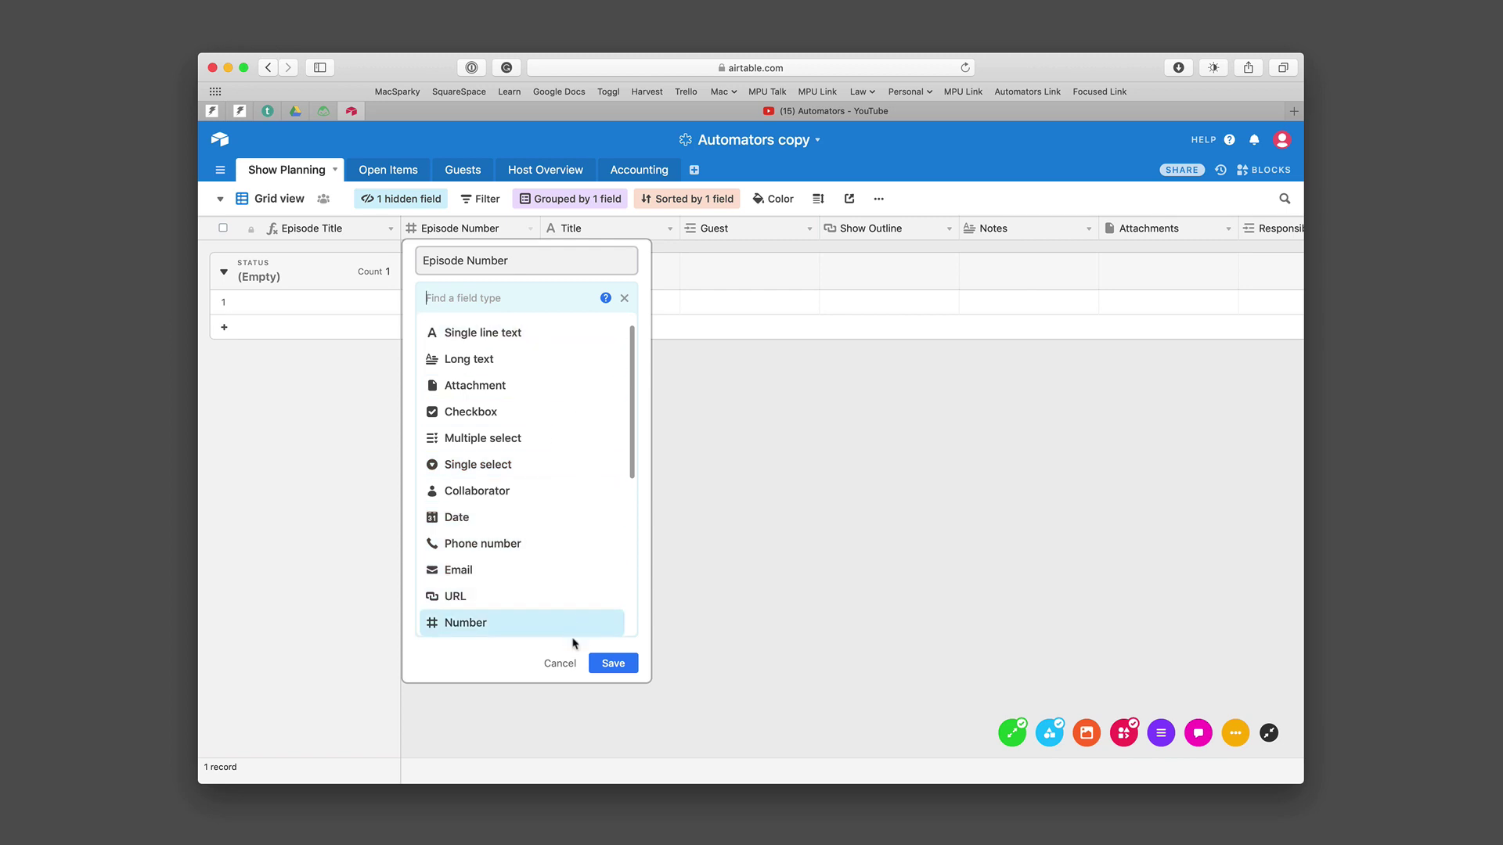
{"action": "left_click", "coordinate": [567, 663]}
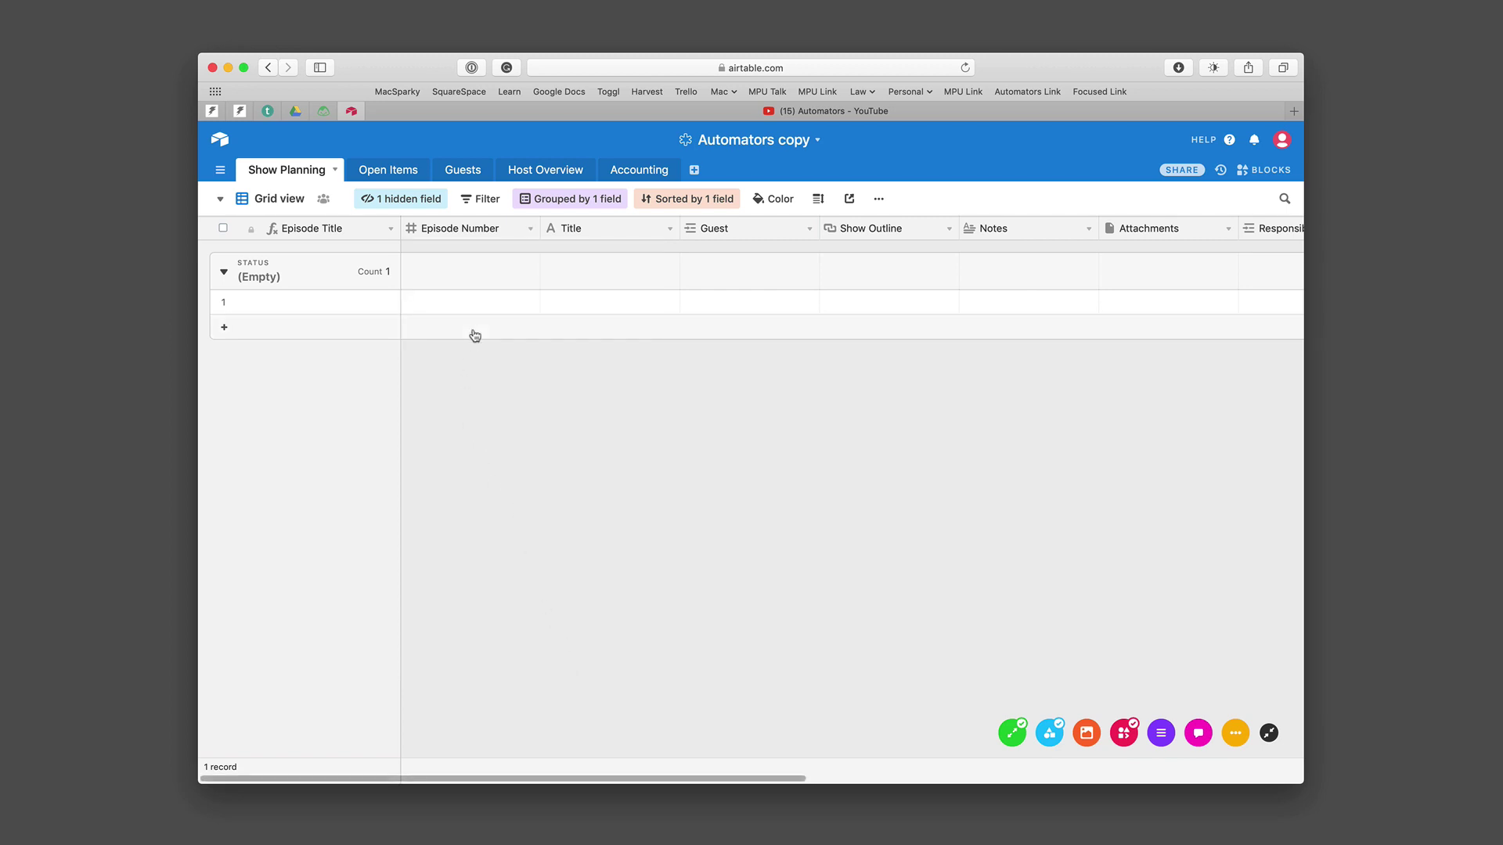
Enter Episode Number 1 and Title 'Han Shot First' in the first record
{"action": "left_click", "coordinate": [471, 307]}
{"action": "type", "text": "1"}
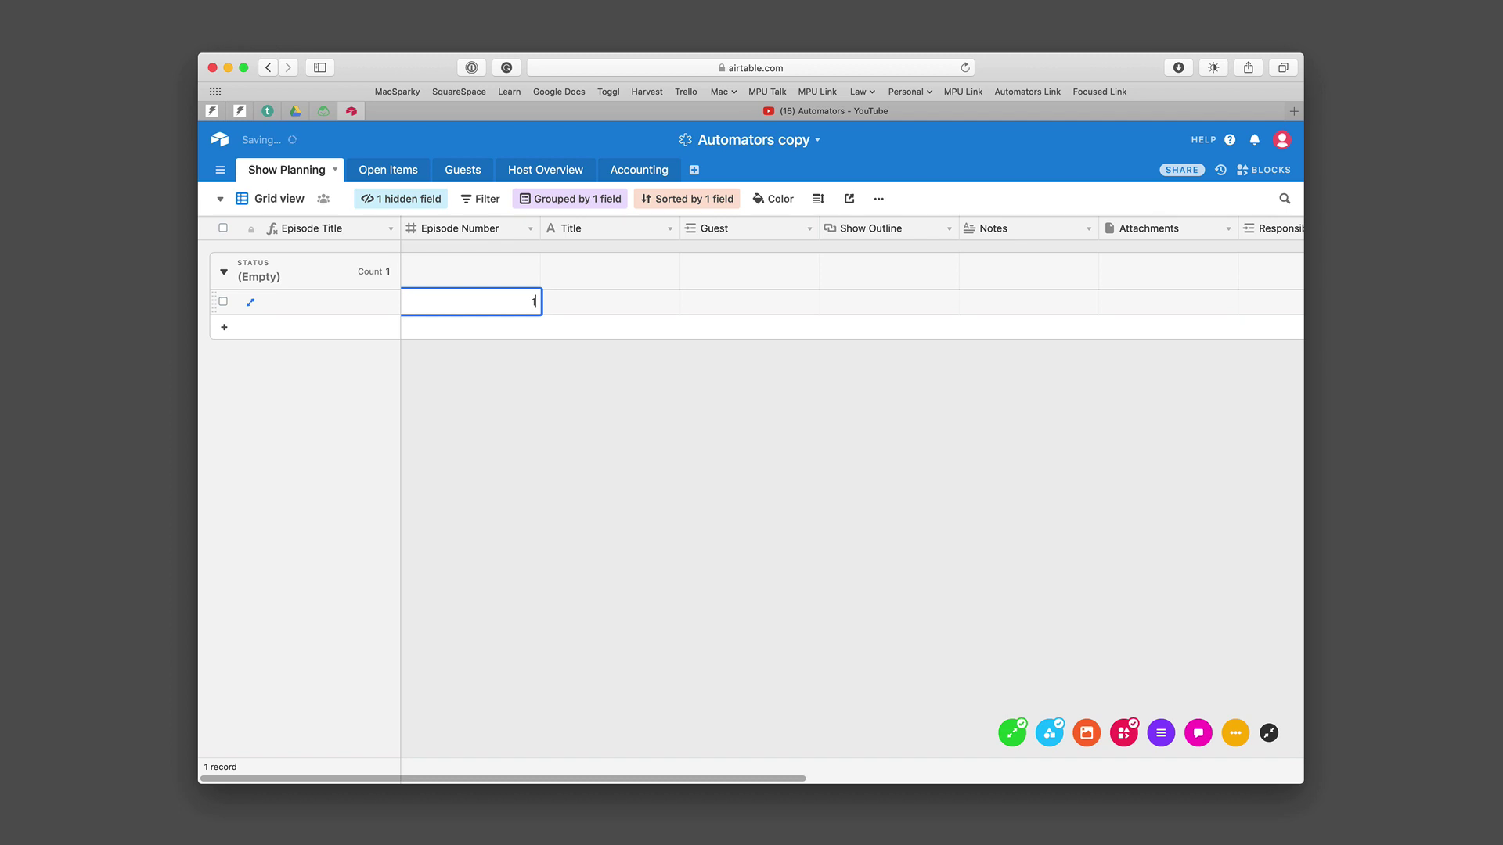
{"action": "key", "text": "Tab"}
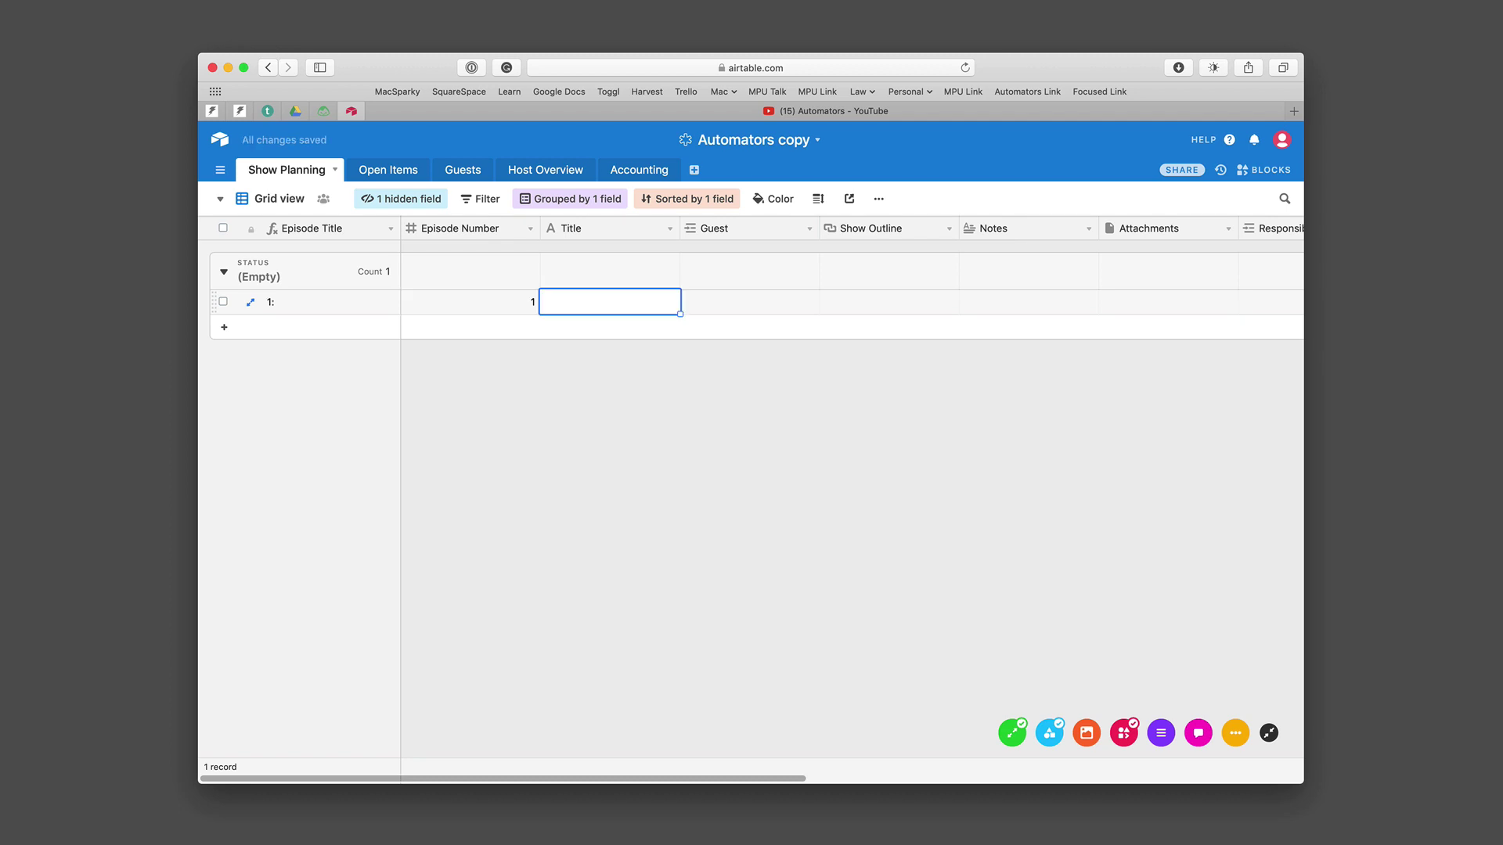
{"action": "type", "text": "Han Shot First"}
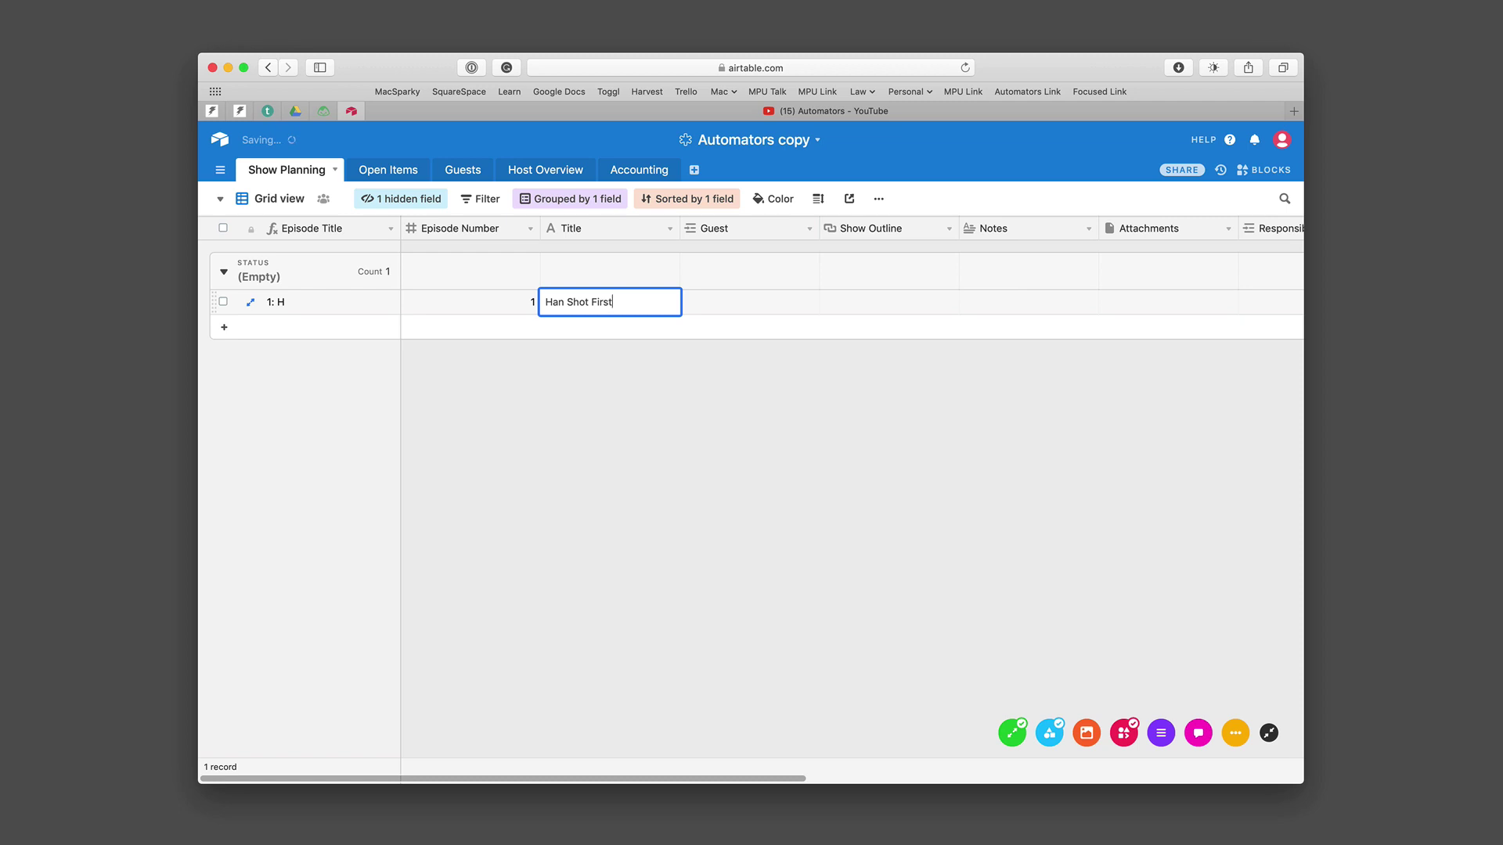
{"action": "key", "text": "Tab"}
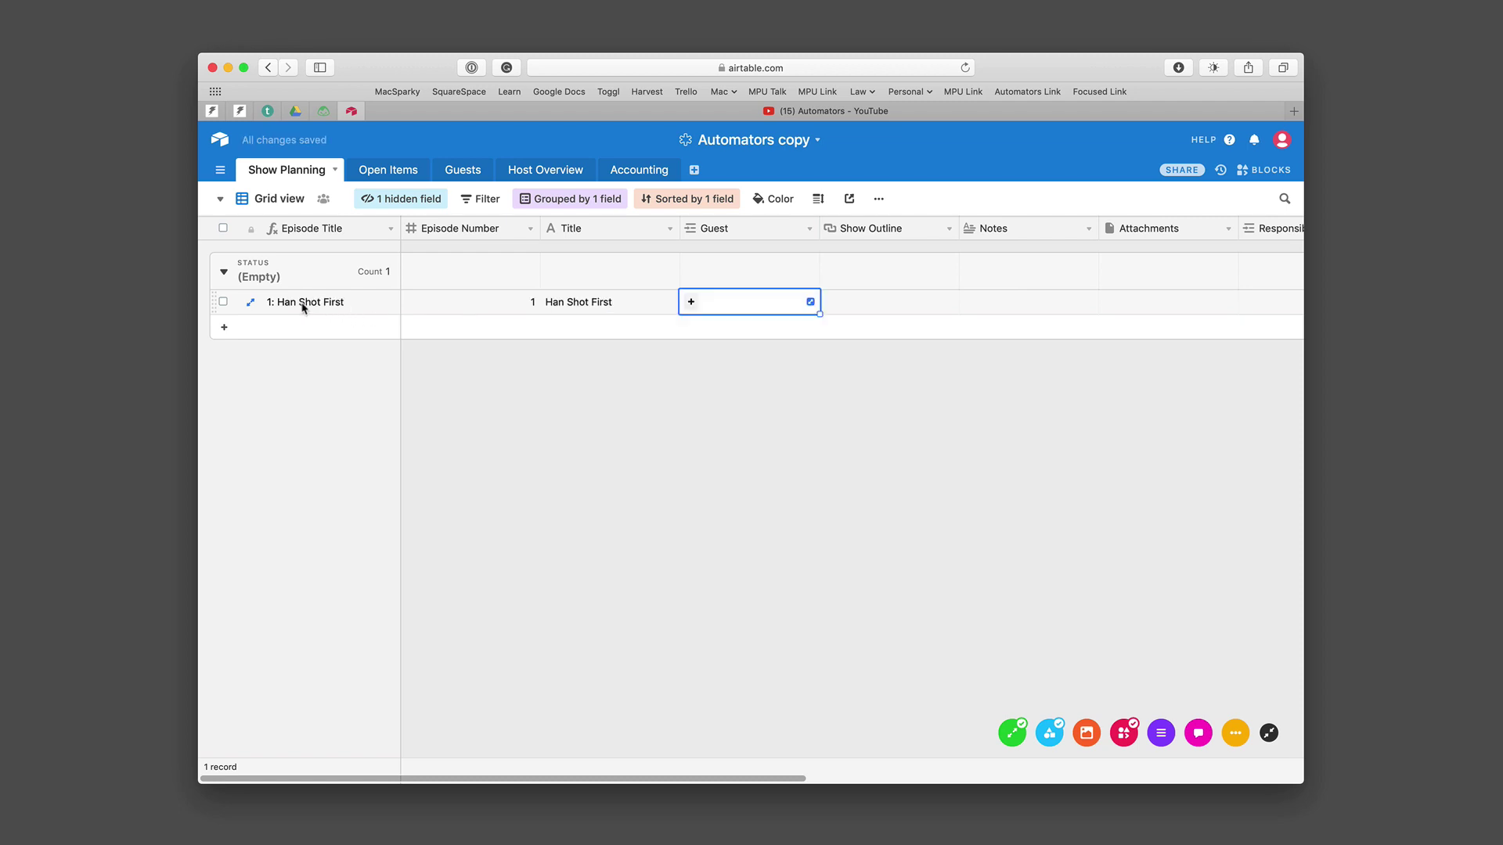
Check the Episode Title and Guest cells, then go to the Guests table
{"action": "left_click", "coordinate": [366, 306]}
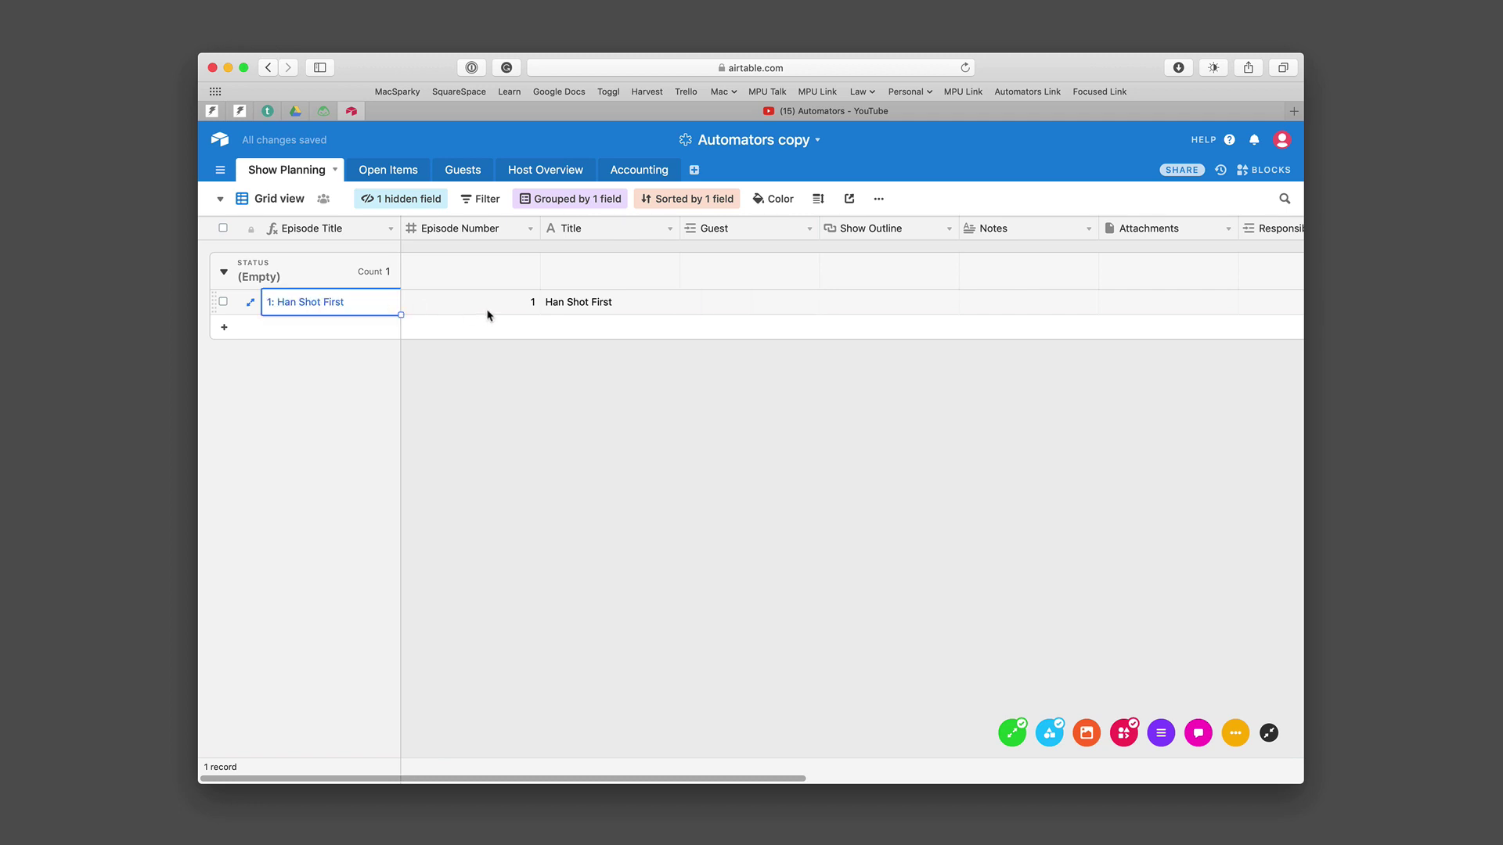
{"action": "left_click", "coordinate": [727, 307]}
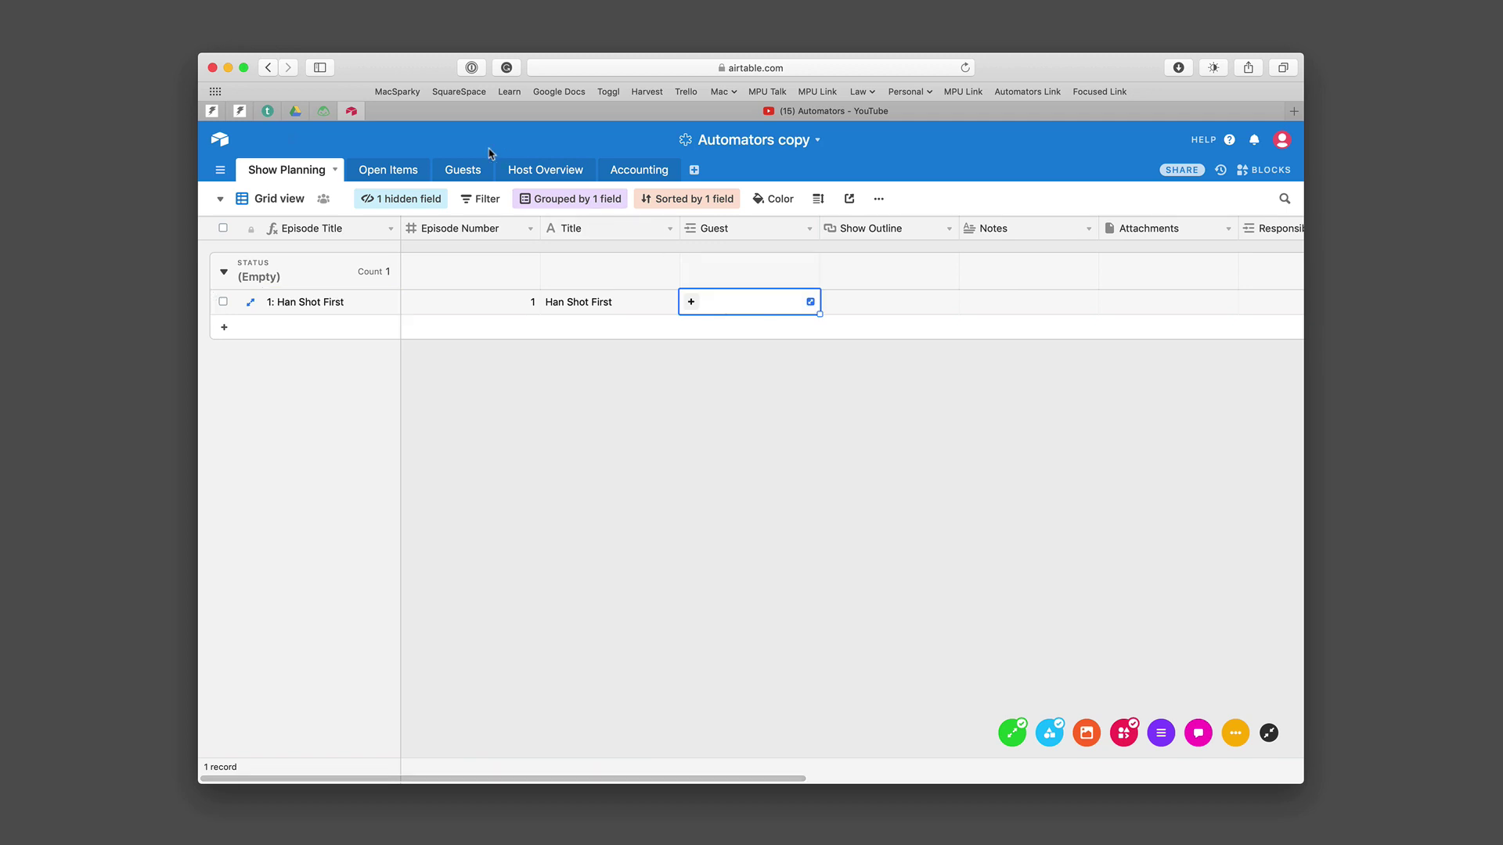
{"action": "left_click", "coordinate": [470, 171]}
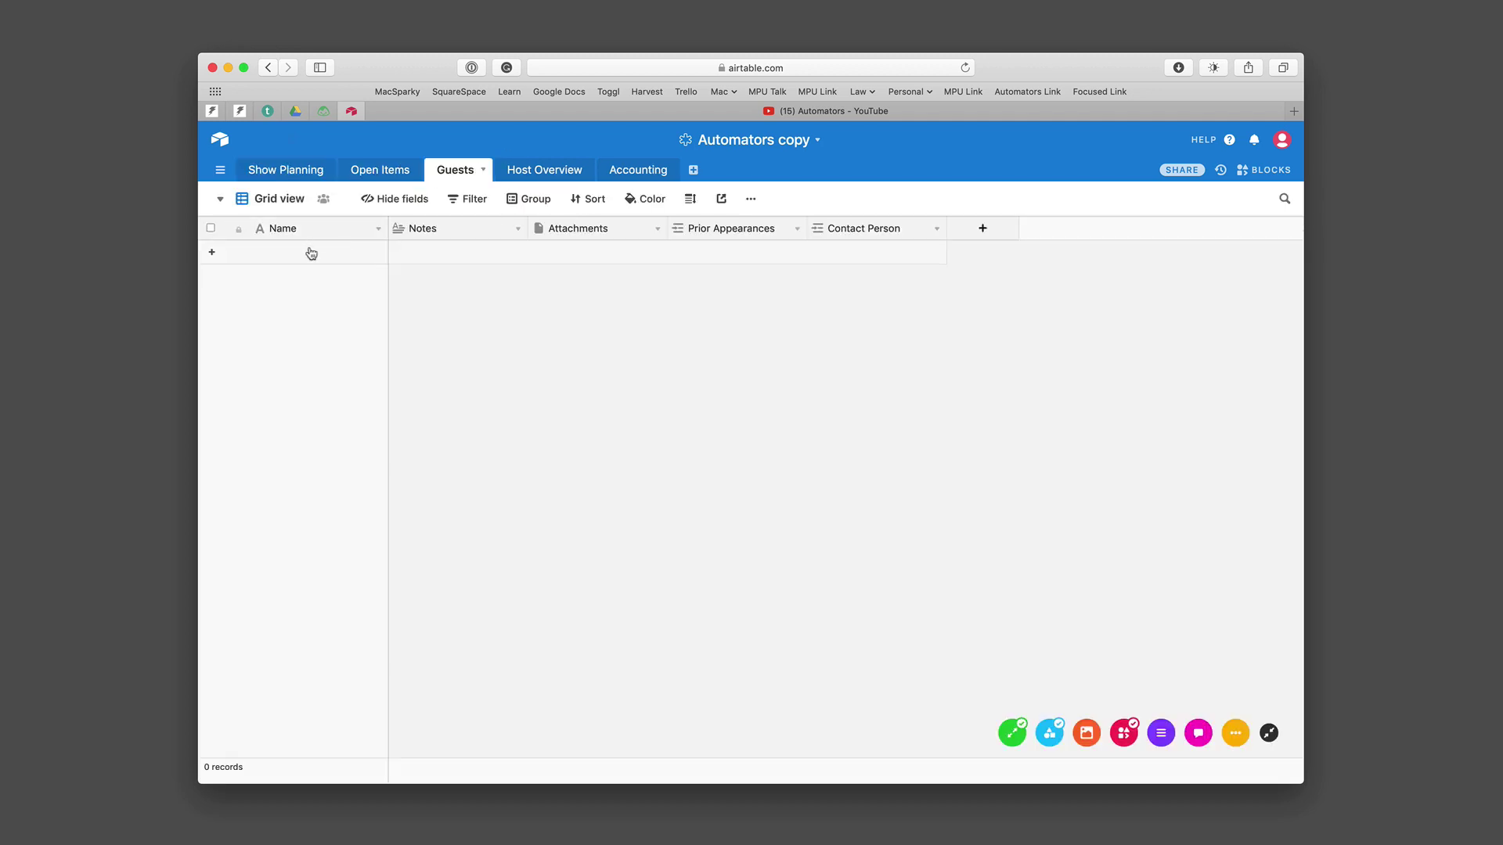
Add a guest record with the guest's full name, then return to Show Planning
{"action": "left_click", "coordinate": [301, 255]}
{"action": "type", "text": "Ha"}
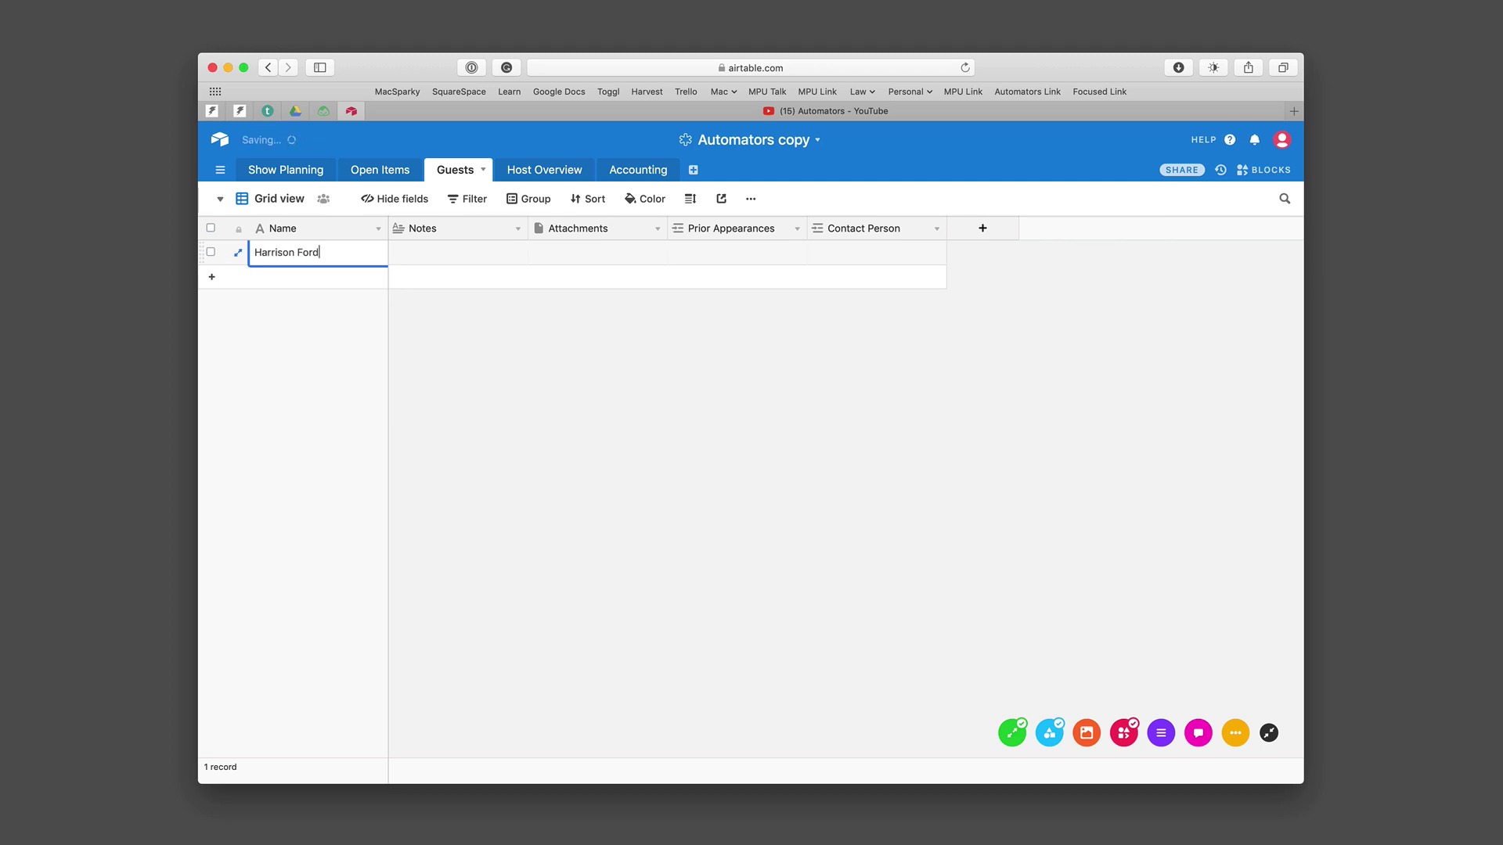
{"action": "type", "text": "rrison Ford"}
{"action": "left_click", "coordinate": [458, 252]}
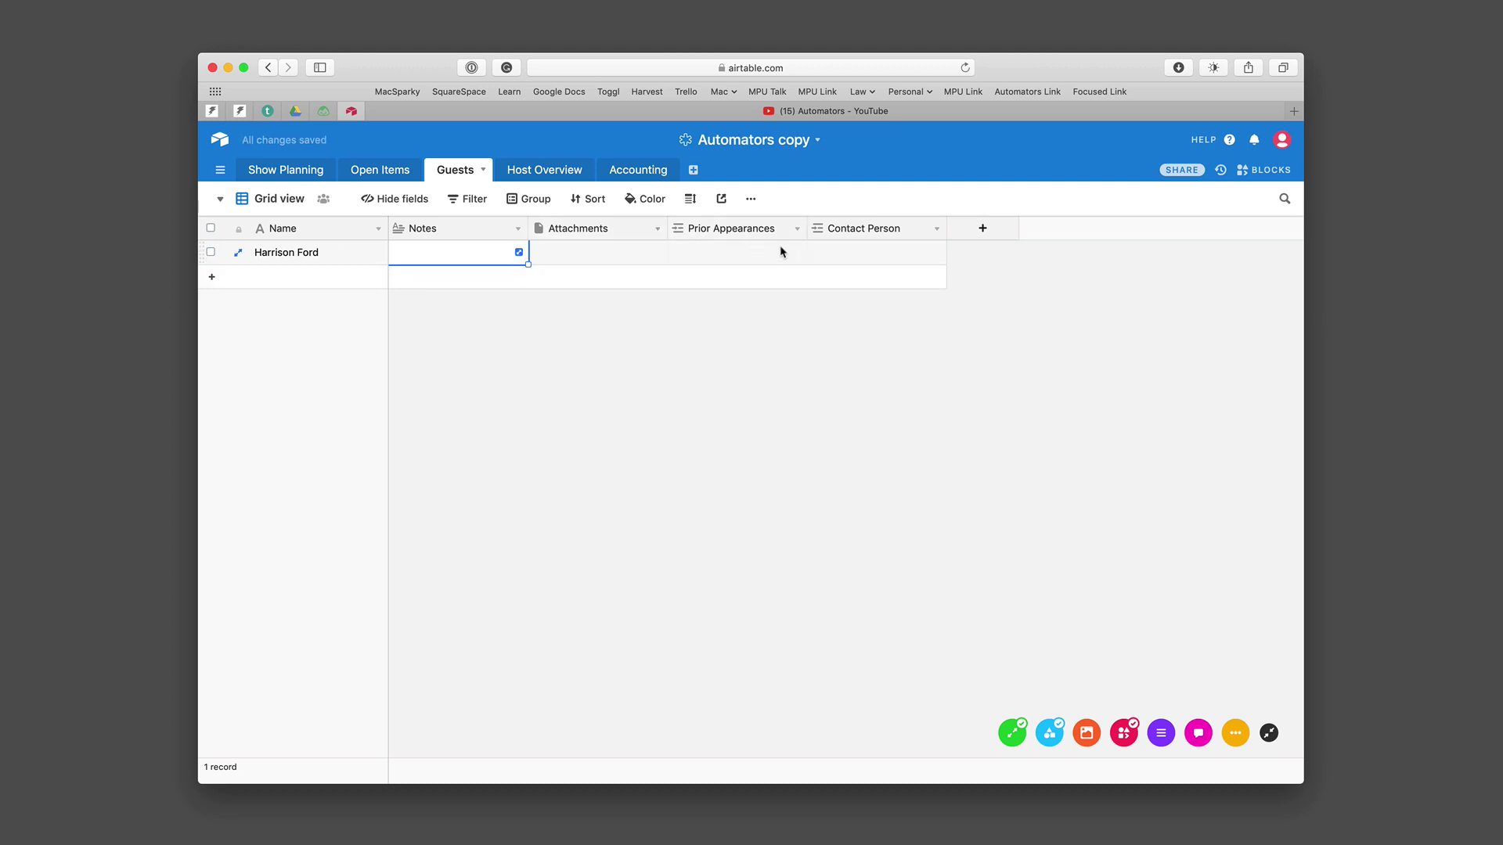
{"action": "left_click", "coordinate": [288, 169]}
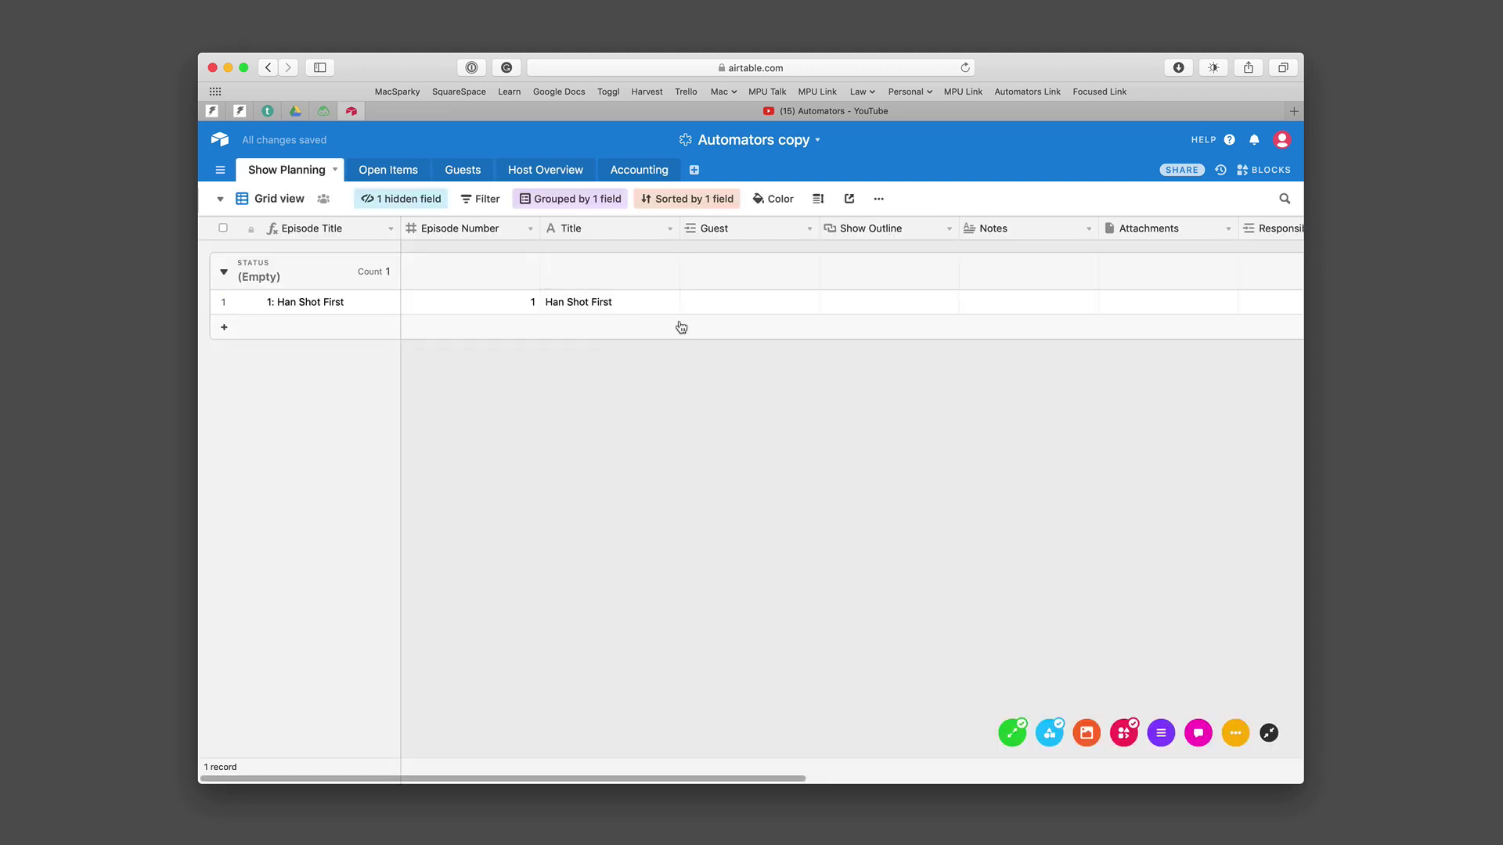
Link the new guest record to the Han Shot First episode's Guest field
{"action": "left_click", "coordinate": [720, 306]}
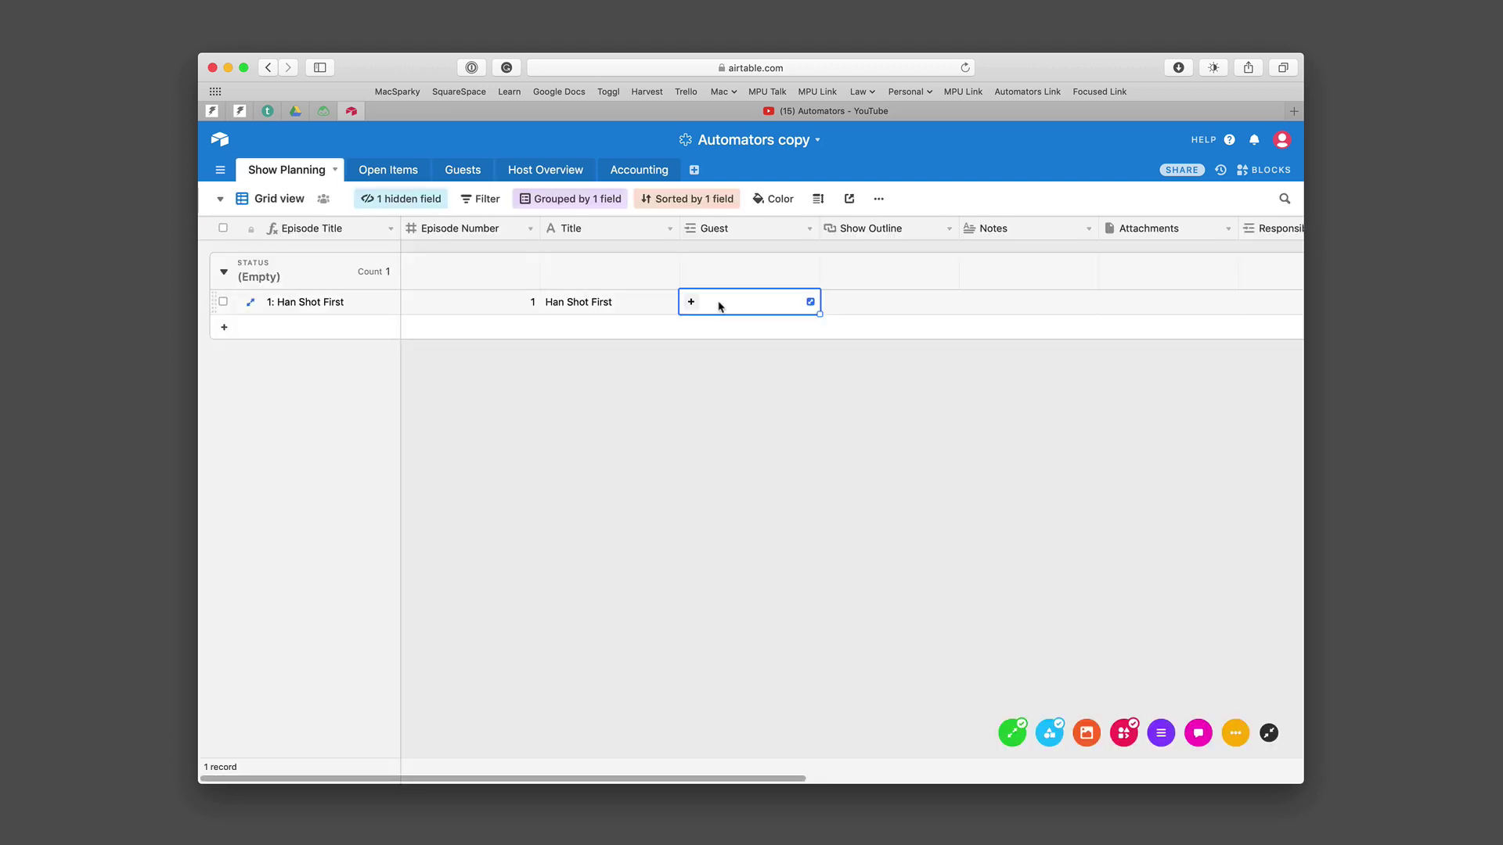
{"action": "type", "text": "H"}
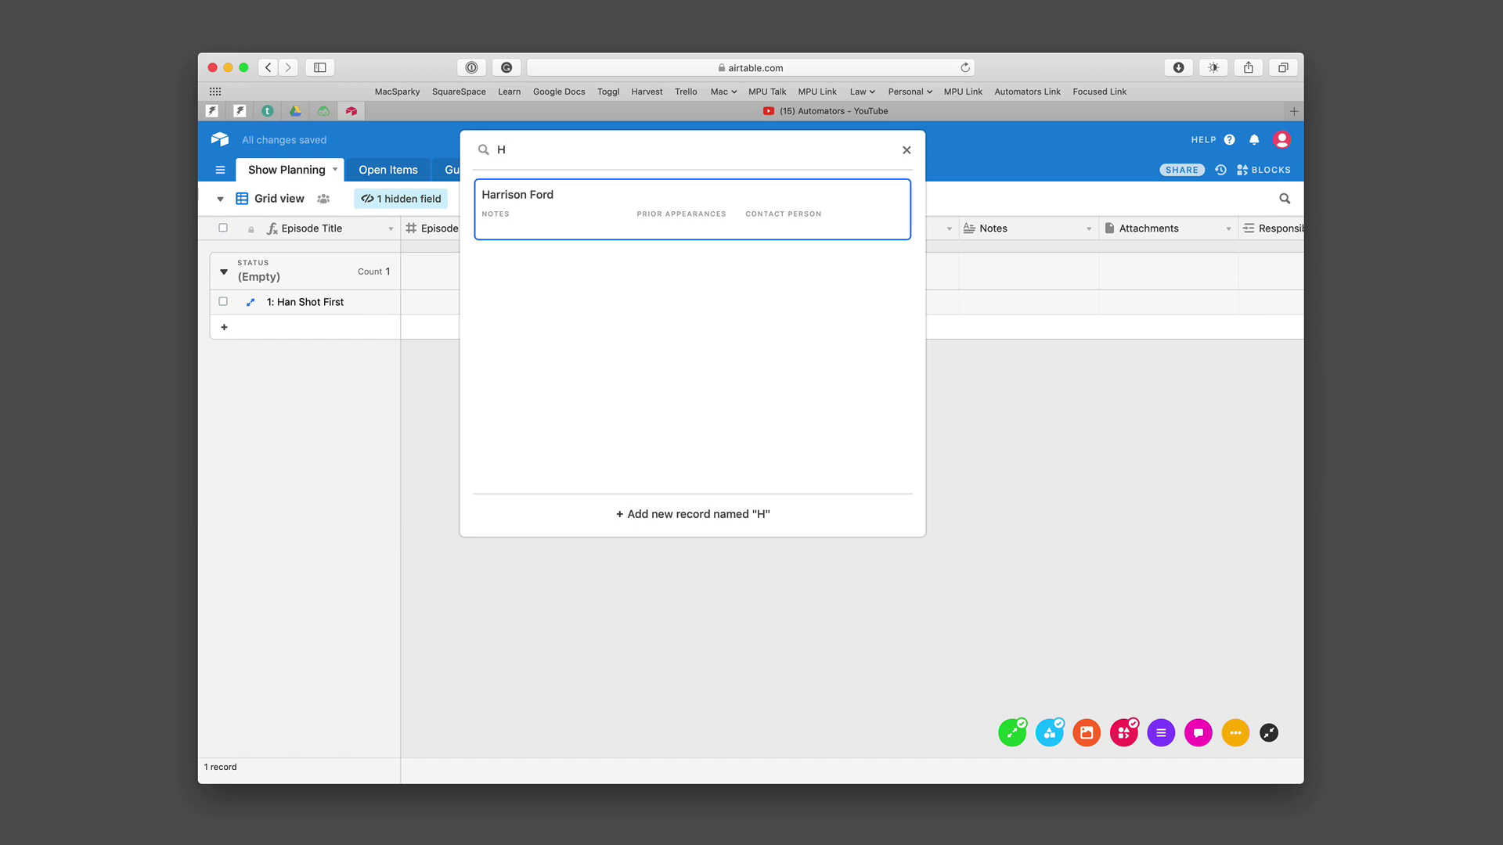
{"action": "left_click", "coordinate": [622, 213]}
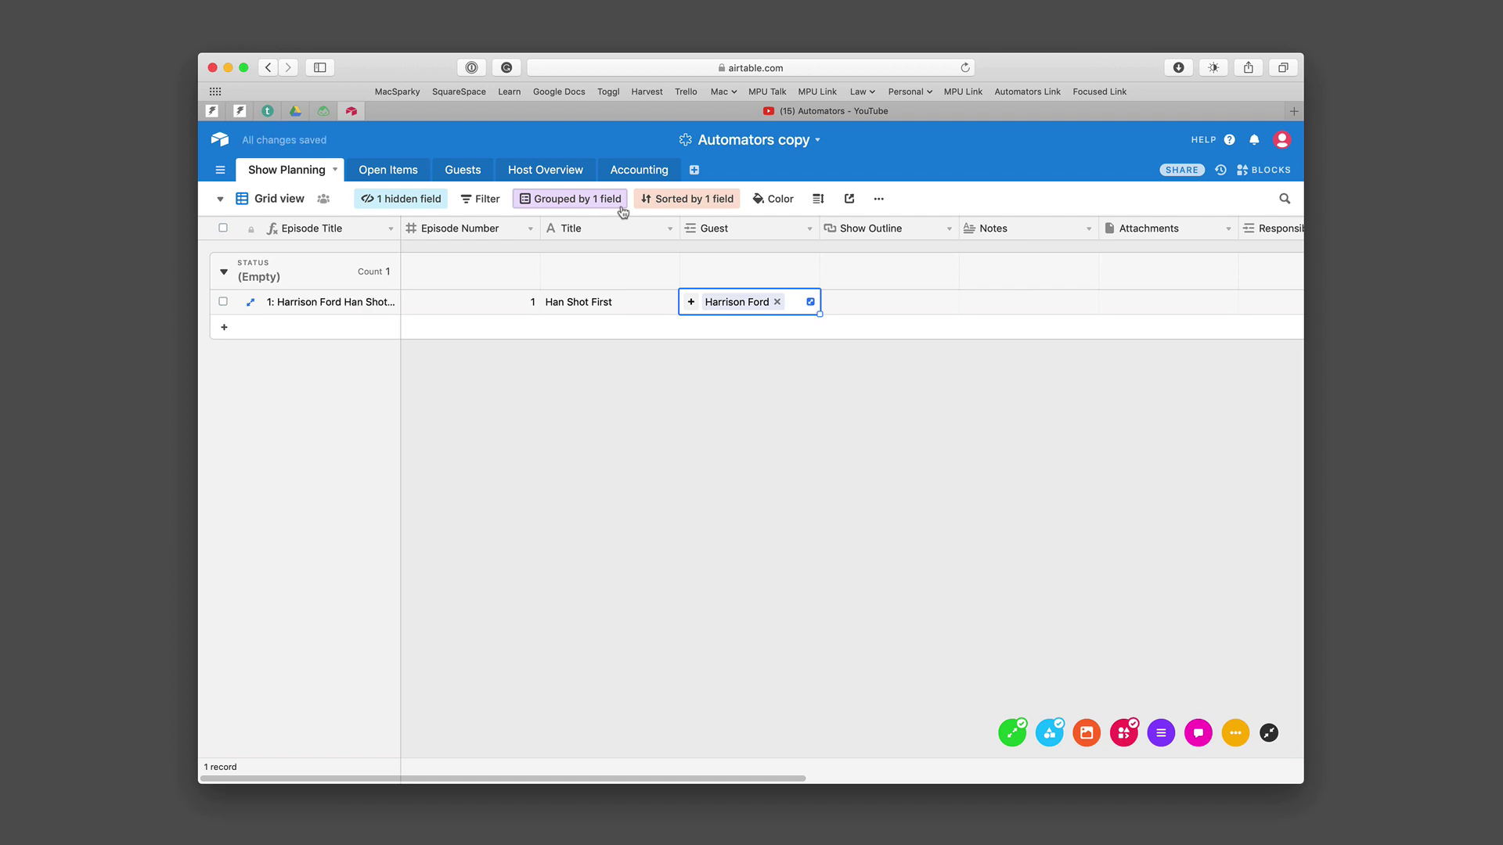
{"action": "left_click", "coordinate": [877, 305]}
{"action": "left_click", "coordinate": [938, 230]}
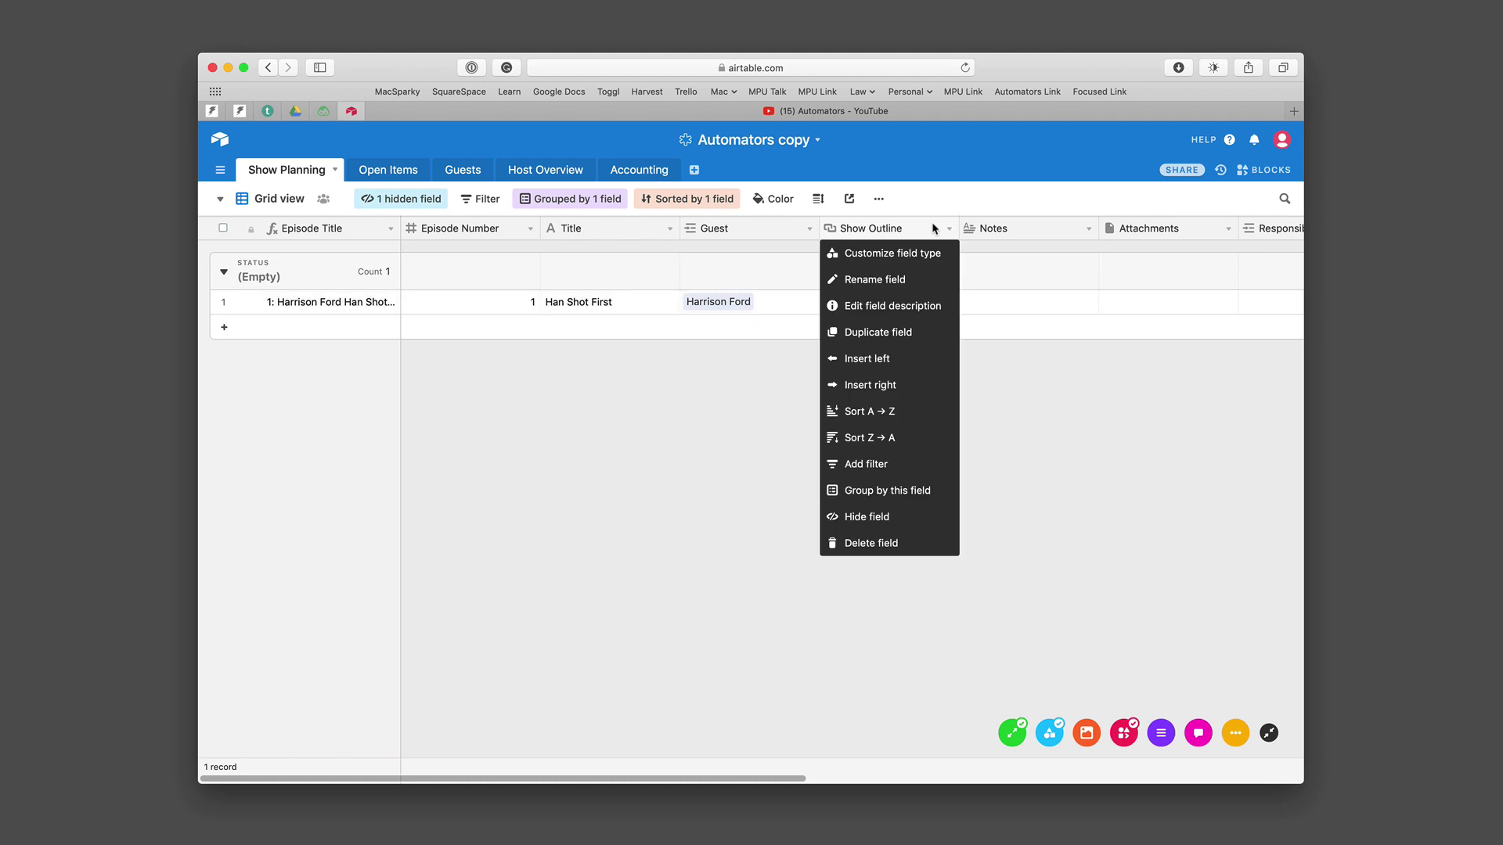
{"action": "left_click", "coordinate": [922, 253]}
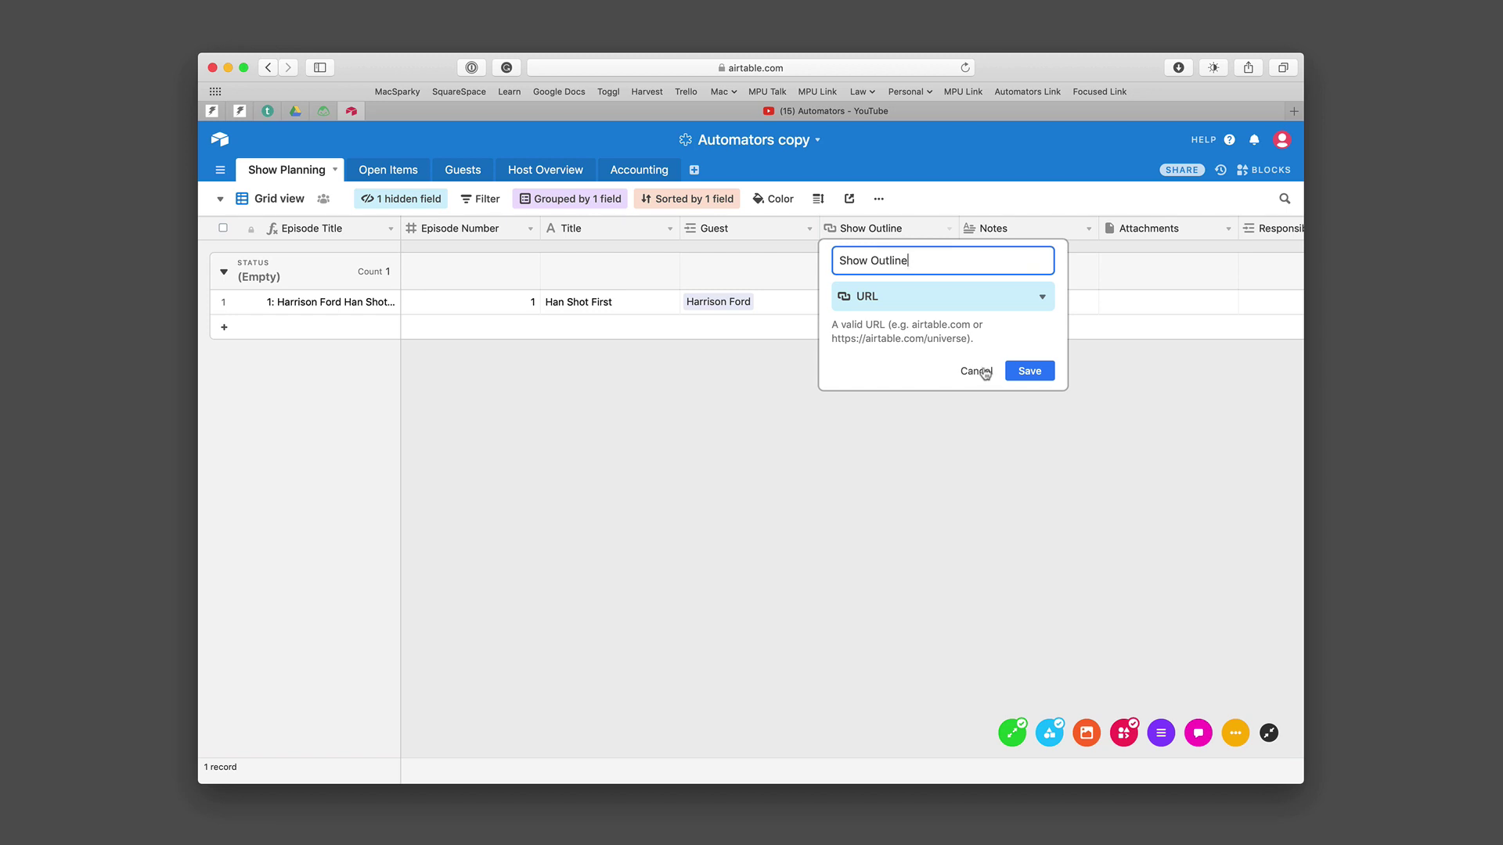
{"action": "left_click", "coordinate": [1022, 371]}
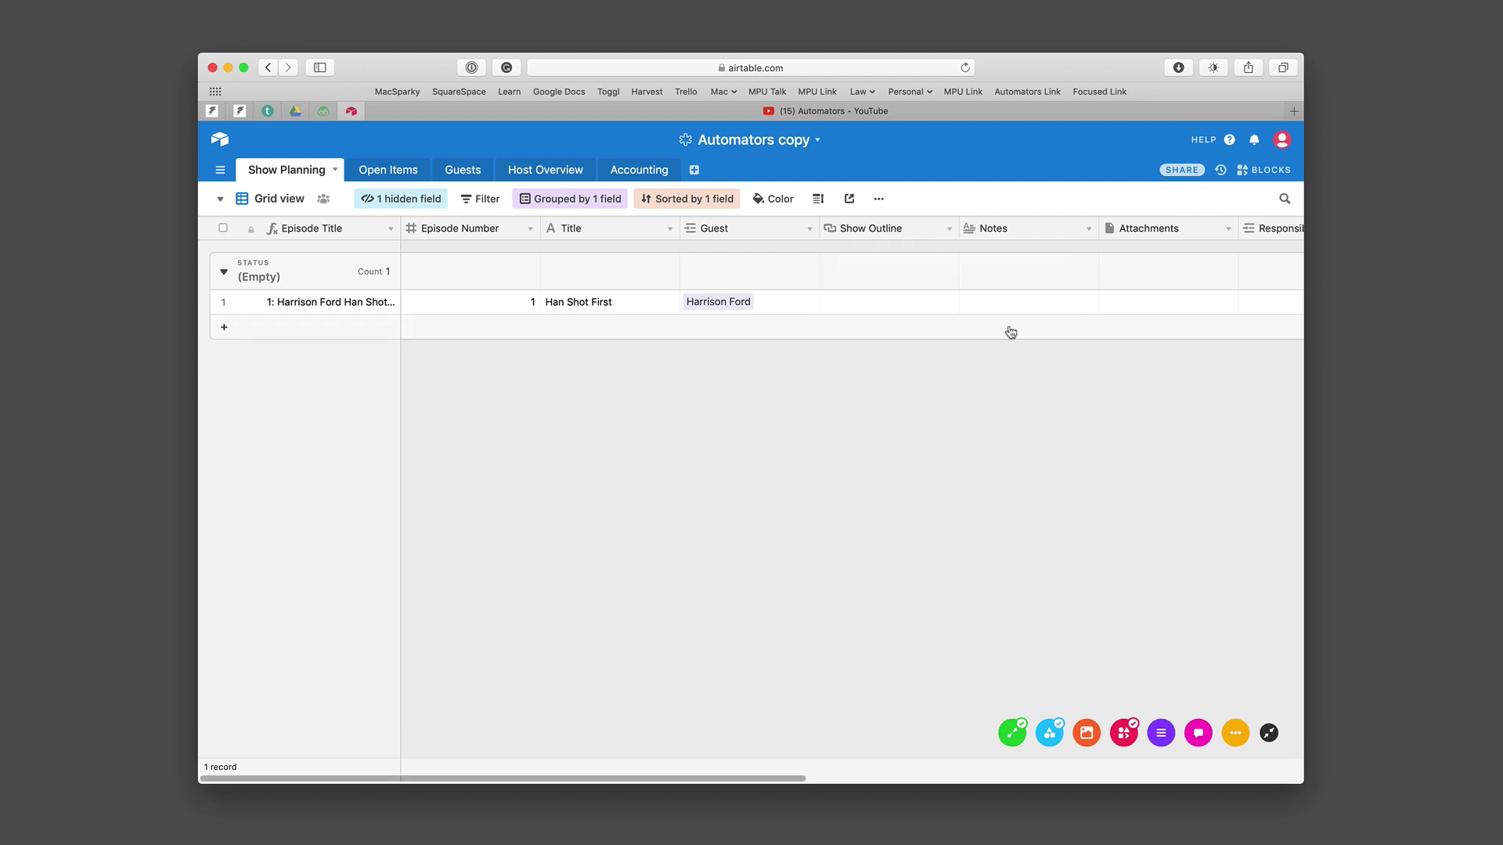
Create two new people records and link both in episode 1's Responsible field
{"action": "scroll", "coordinate": [1020, 275], "scroll_direction": "right", "scroll_amount": 5}
{"action": "scroll", "coordinate": [1023, 274], "scroll_direction": "right", "scroll_amount": 3}
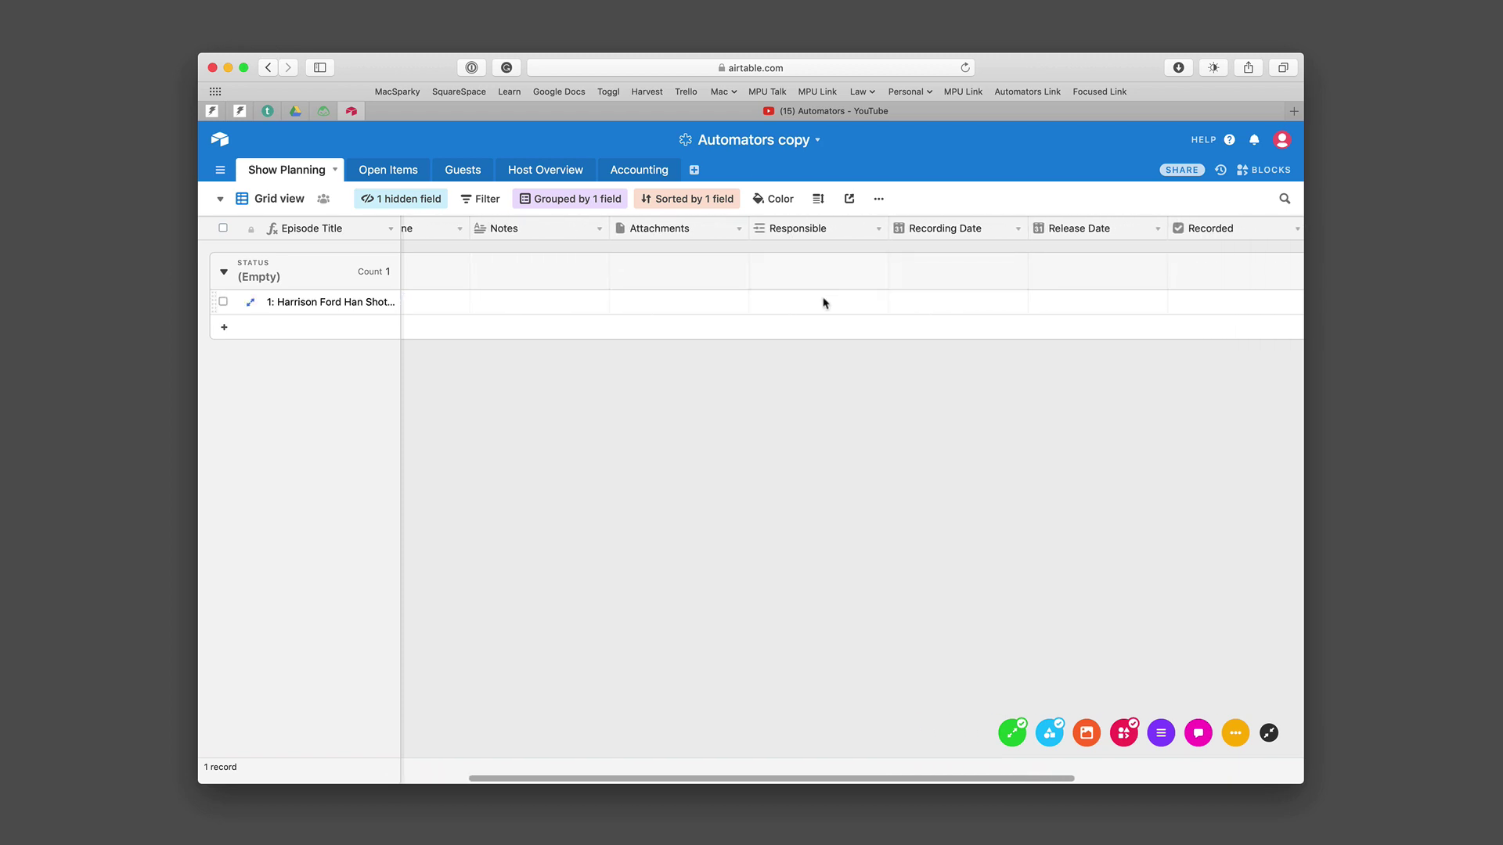
{"action": "left_click", "coordinate": [814, 310]}
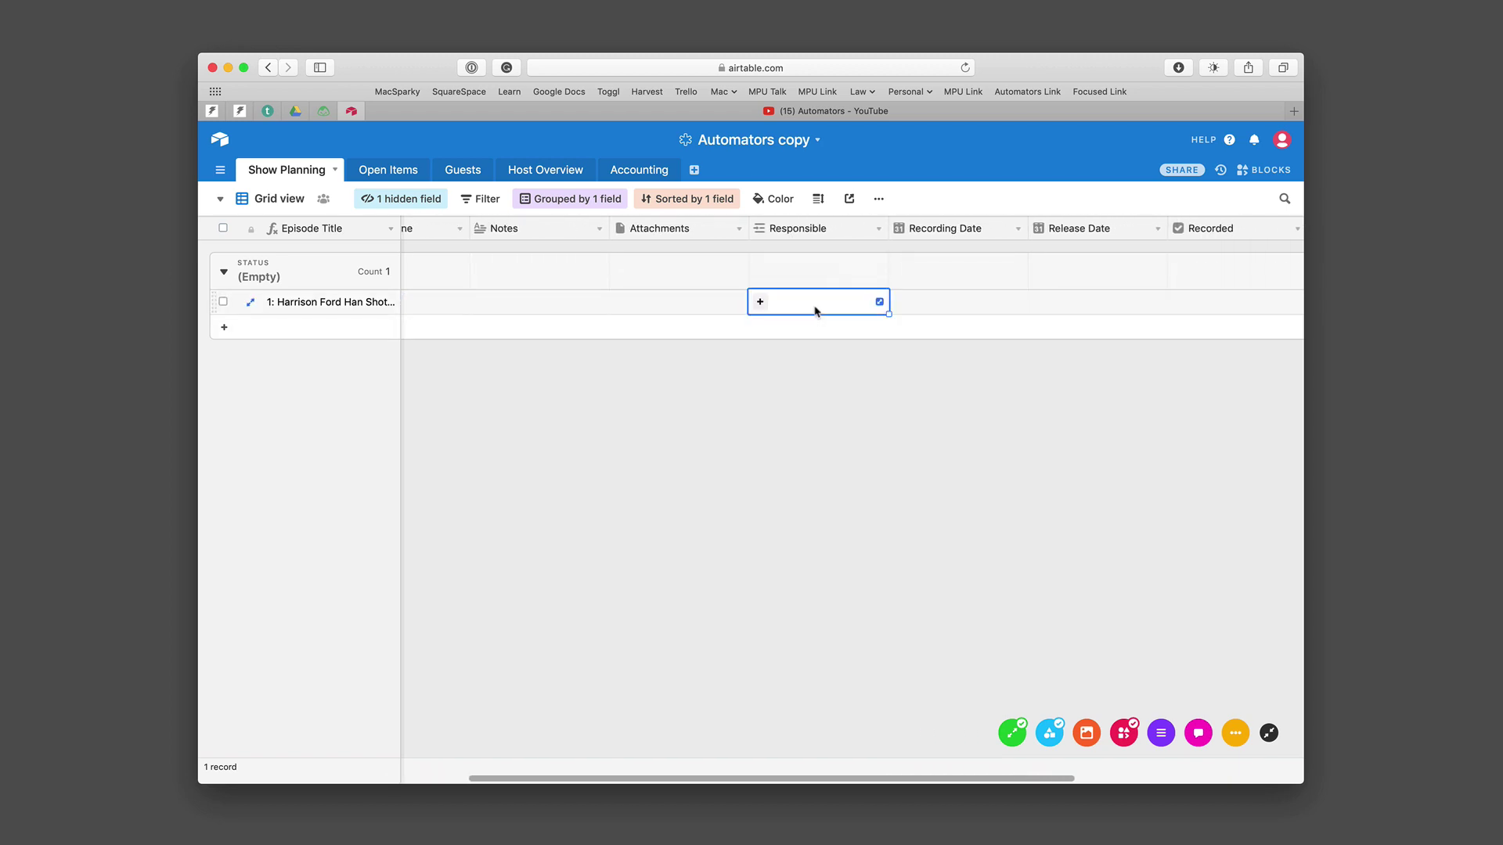
{"action": "left_click", "coordinate": [760, 301]}
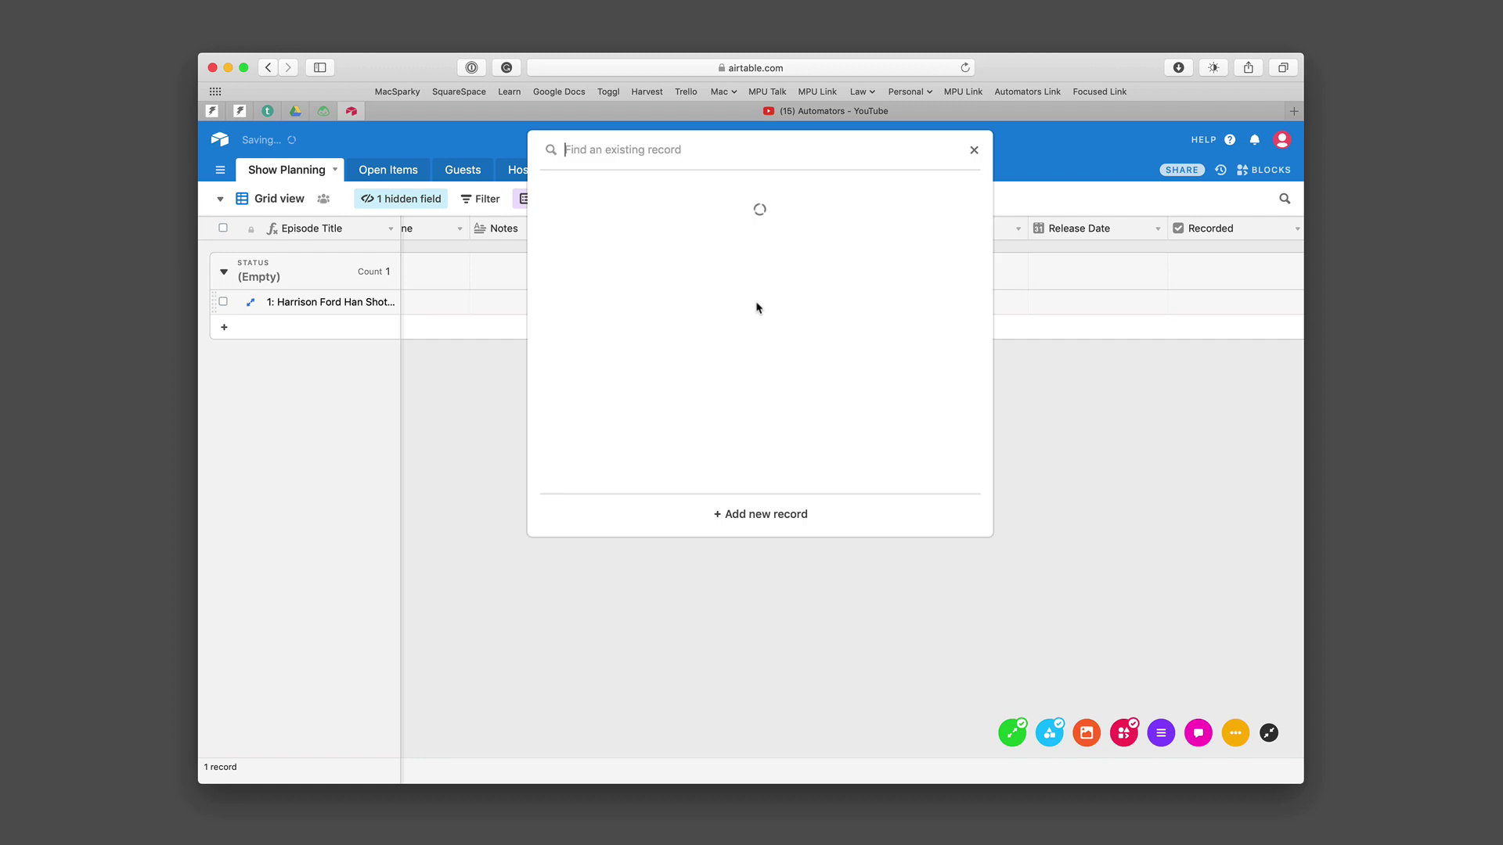
{"action": "type", "text": "David"}
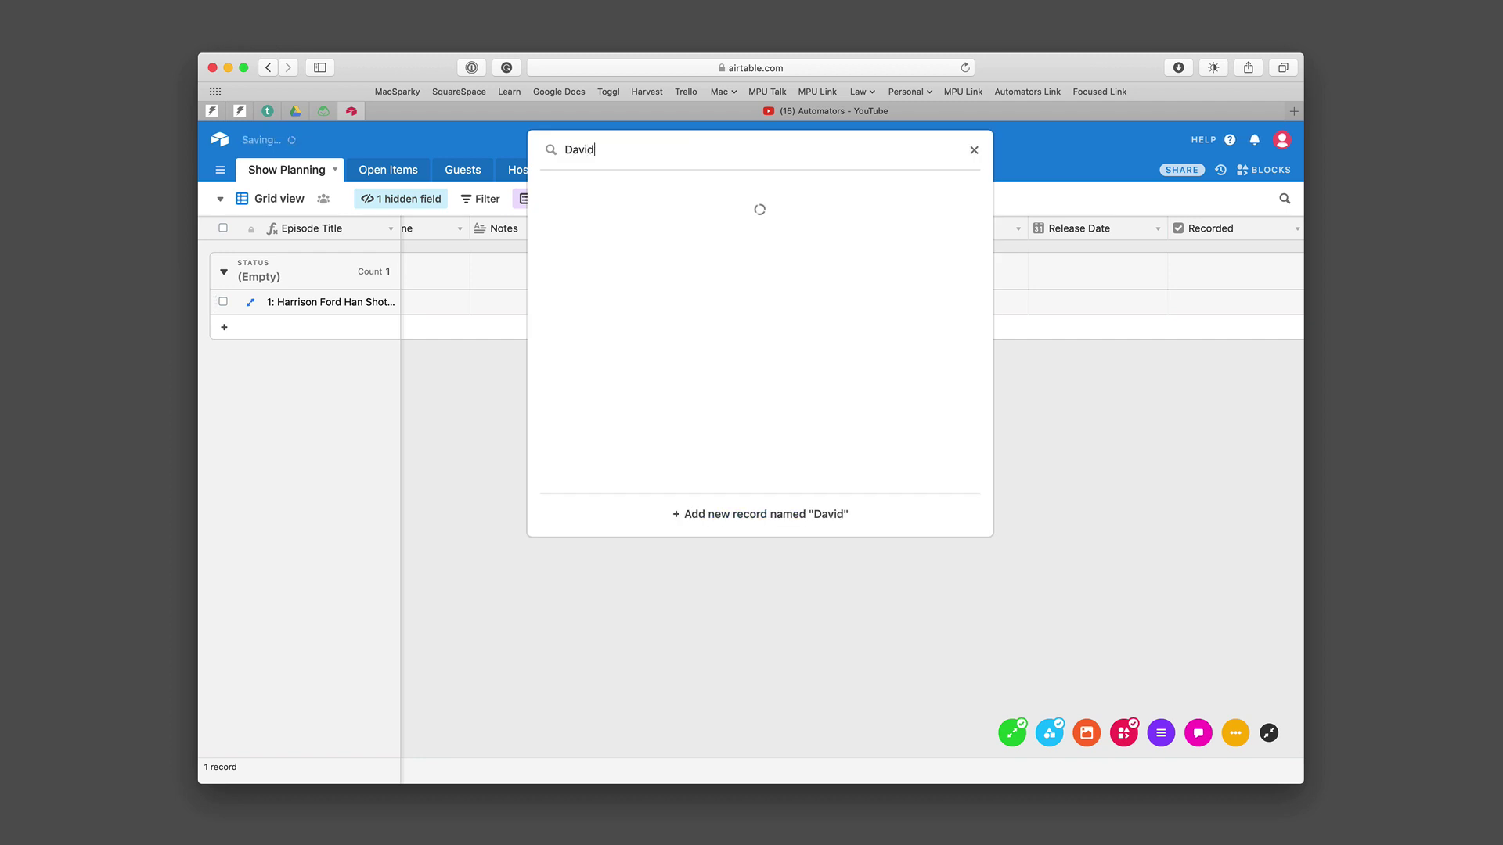
{"action": "left_click", "coordinate": [721, 515]}
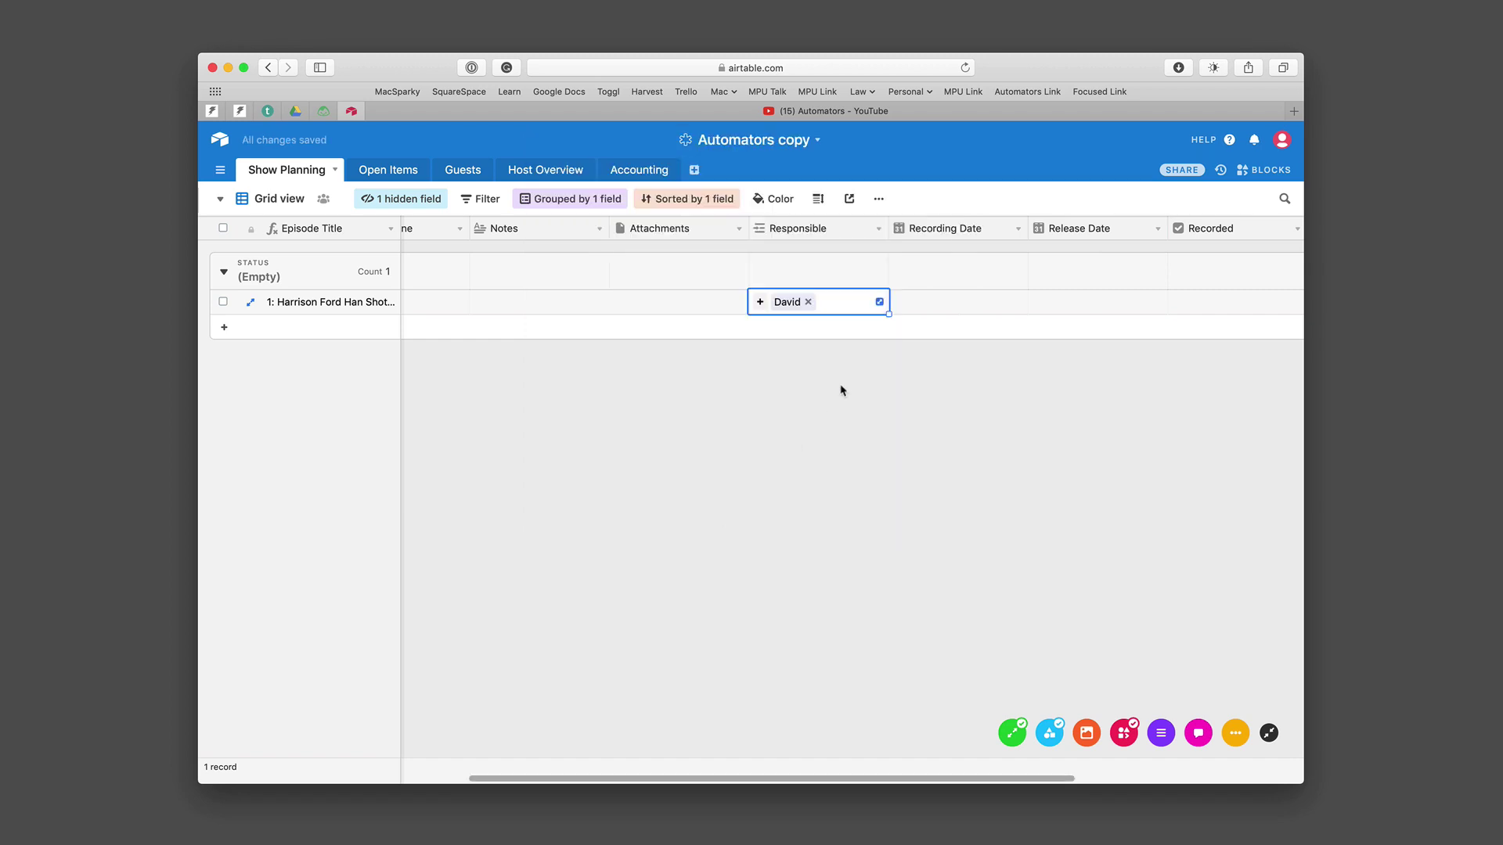
{"action": "left_click", "coordinate": [760, 302]}
{"action": "type", "text": "Rose"}
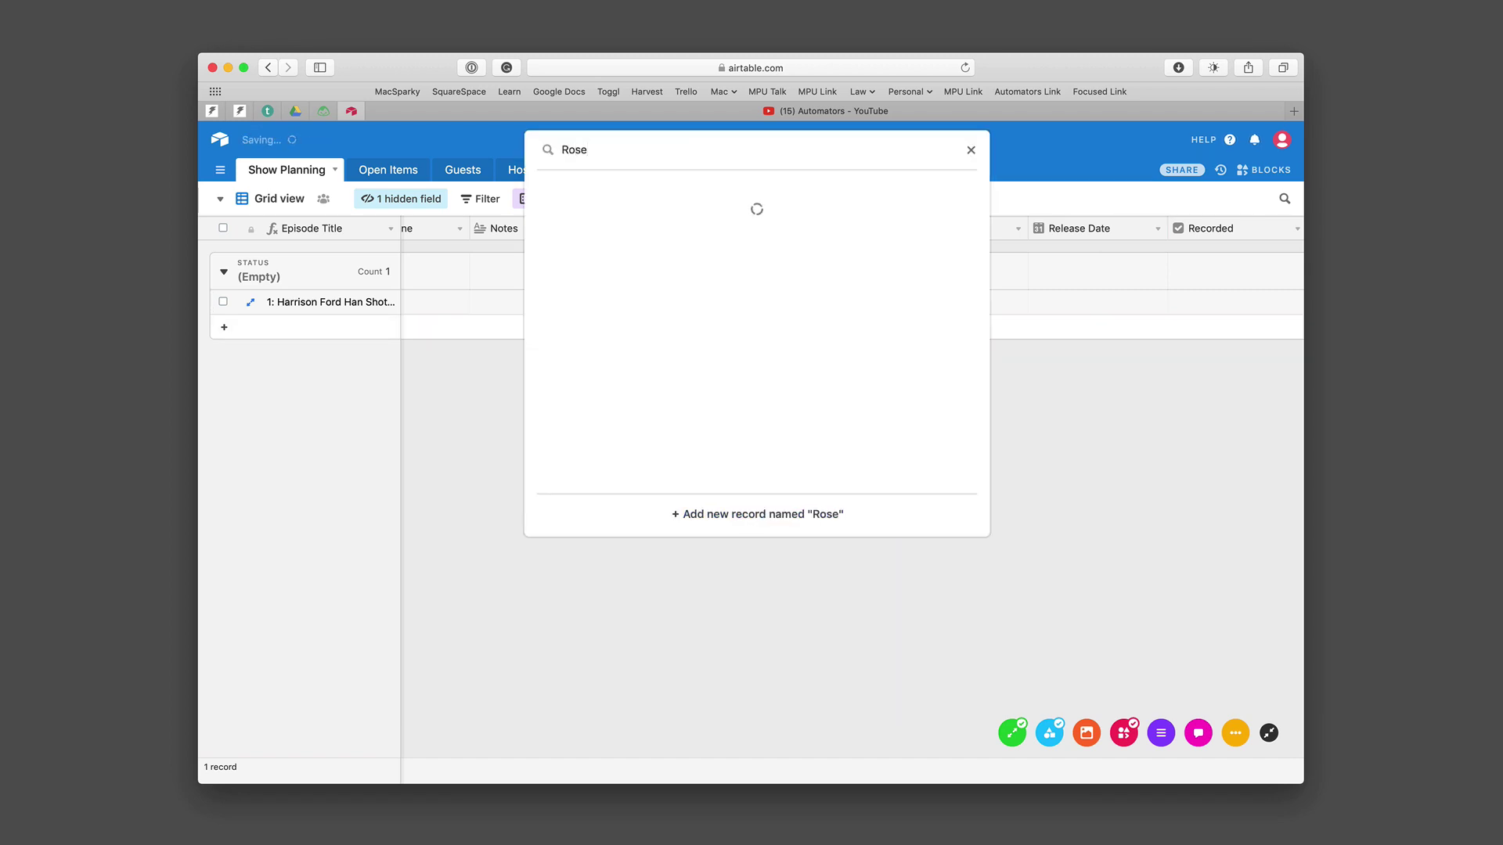
{"action": "left_click", "coordinate": [735, 515]}
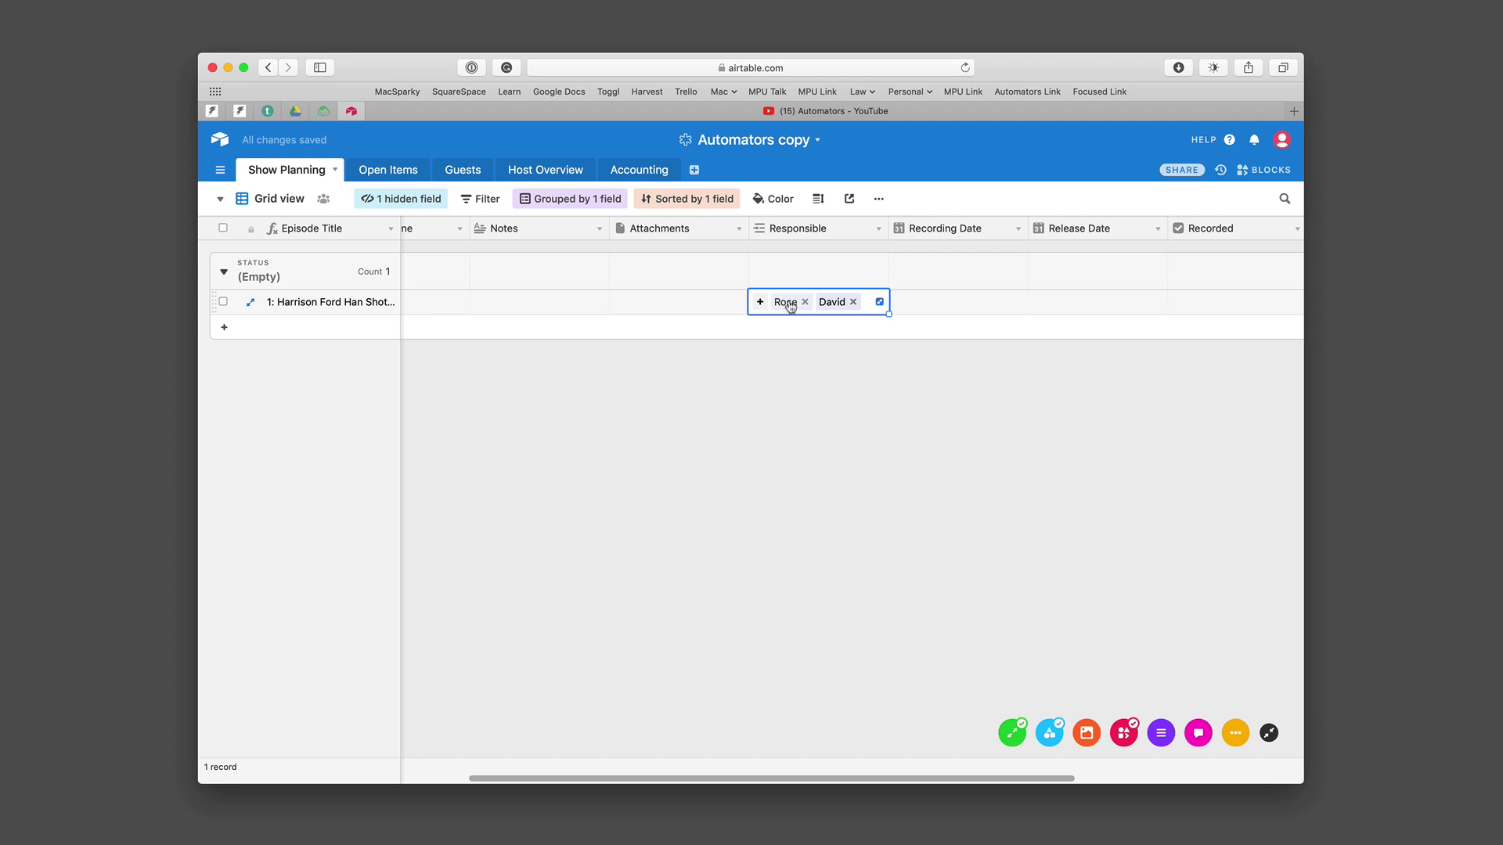
{"action": "right_click", "coordinate": [789, 303]}
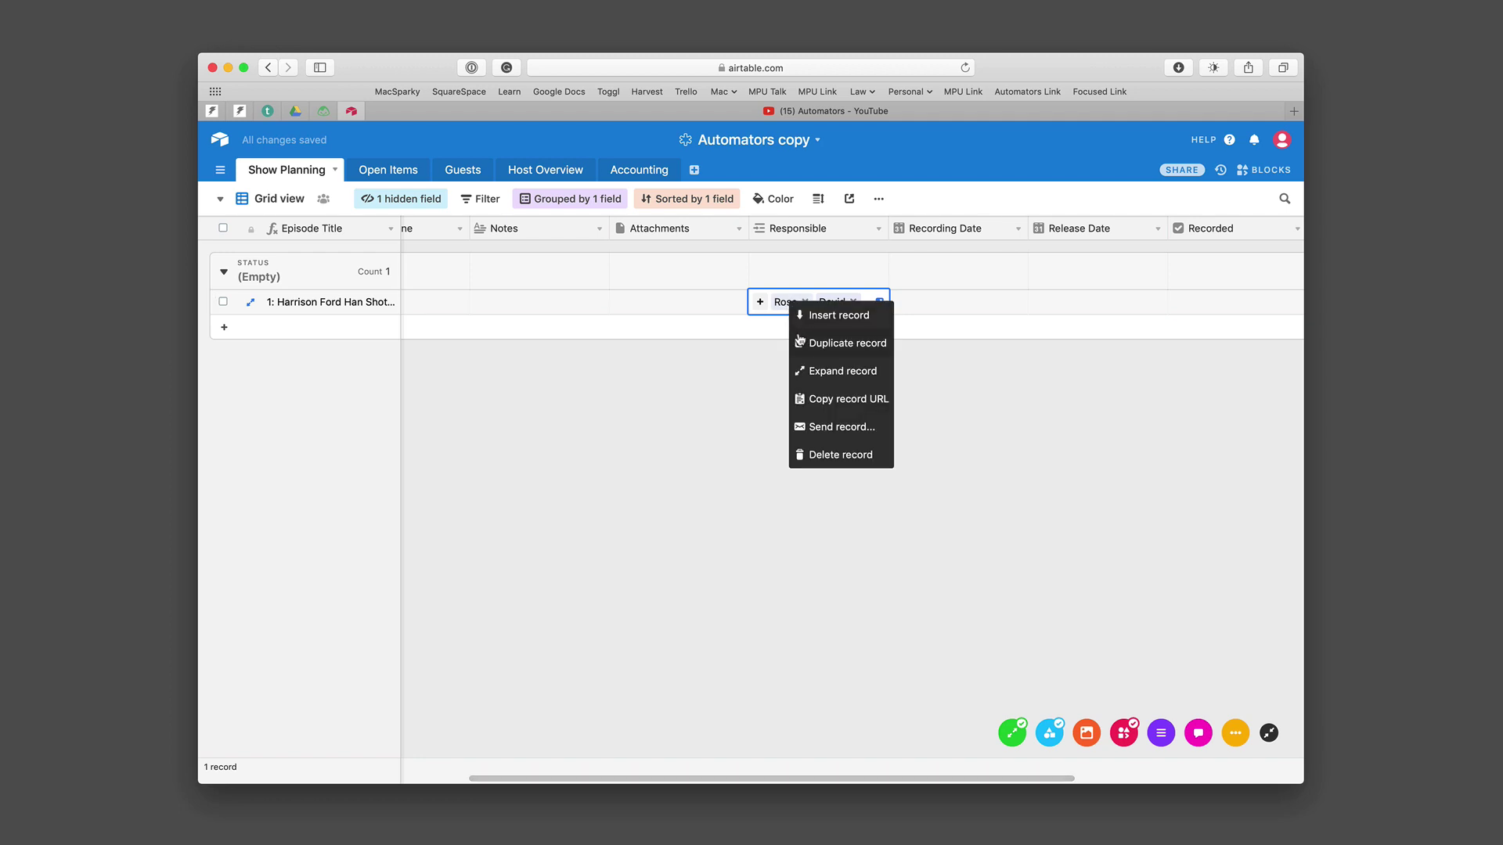
{"action": "left_click", "coordinate": [751, 362]}
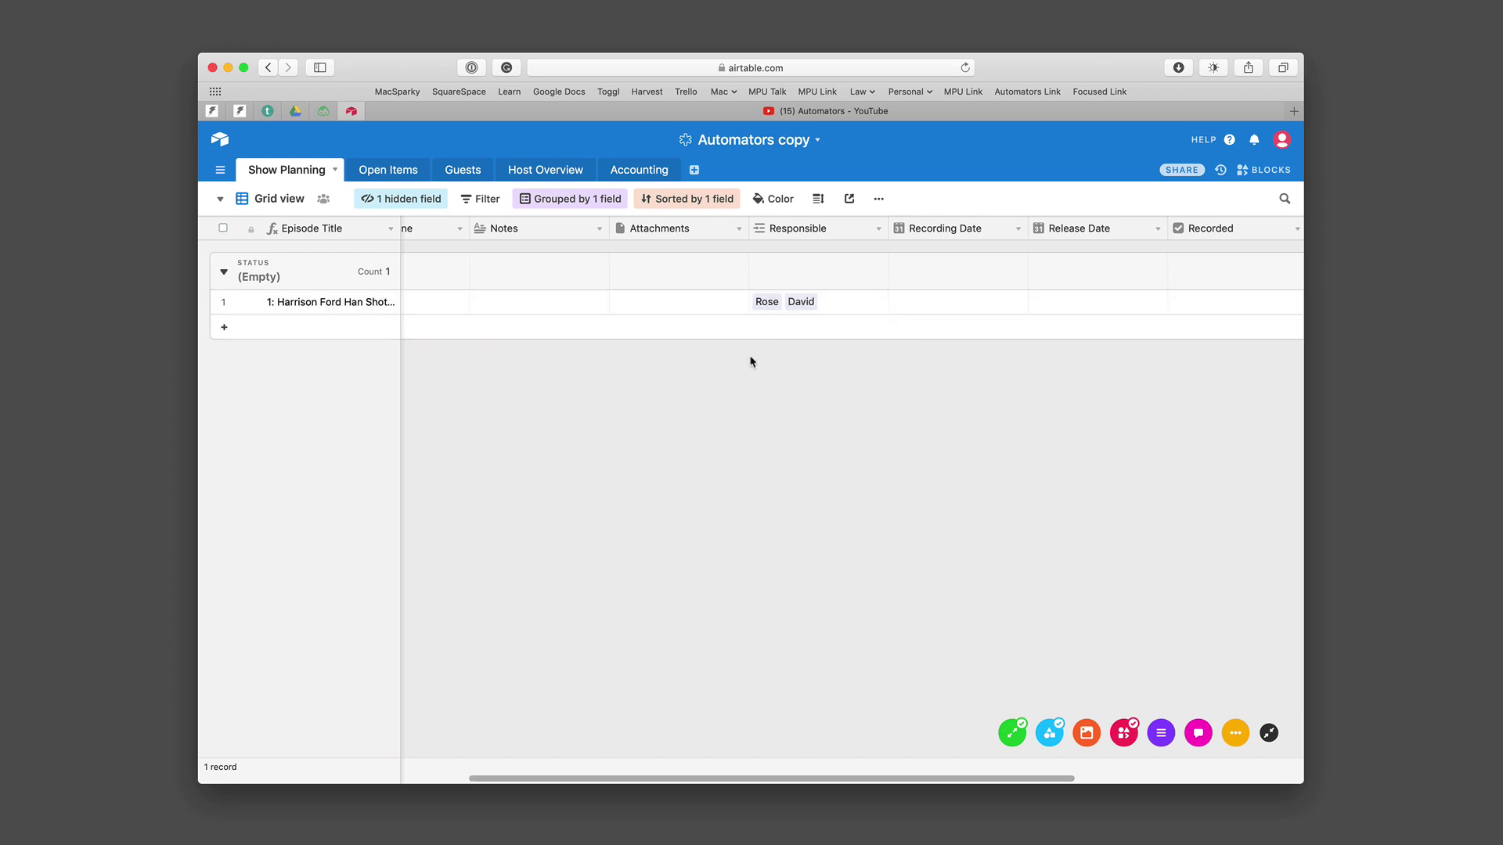
Set the episode's Recording Date to June 1, 2019
{"action": "left_click", "coordinate": [951, 308]}
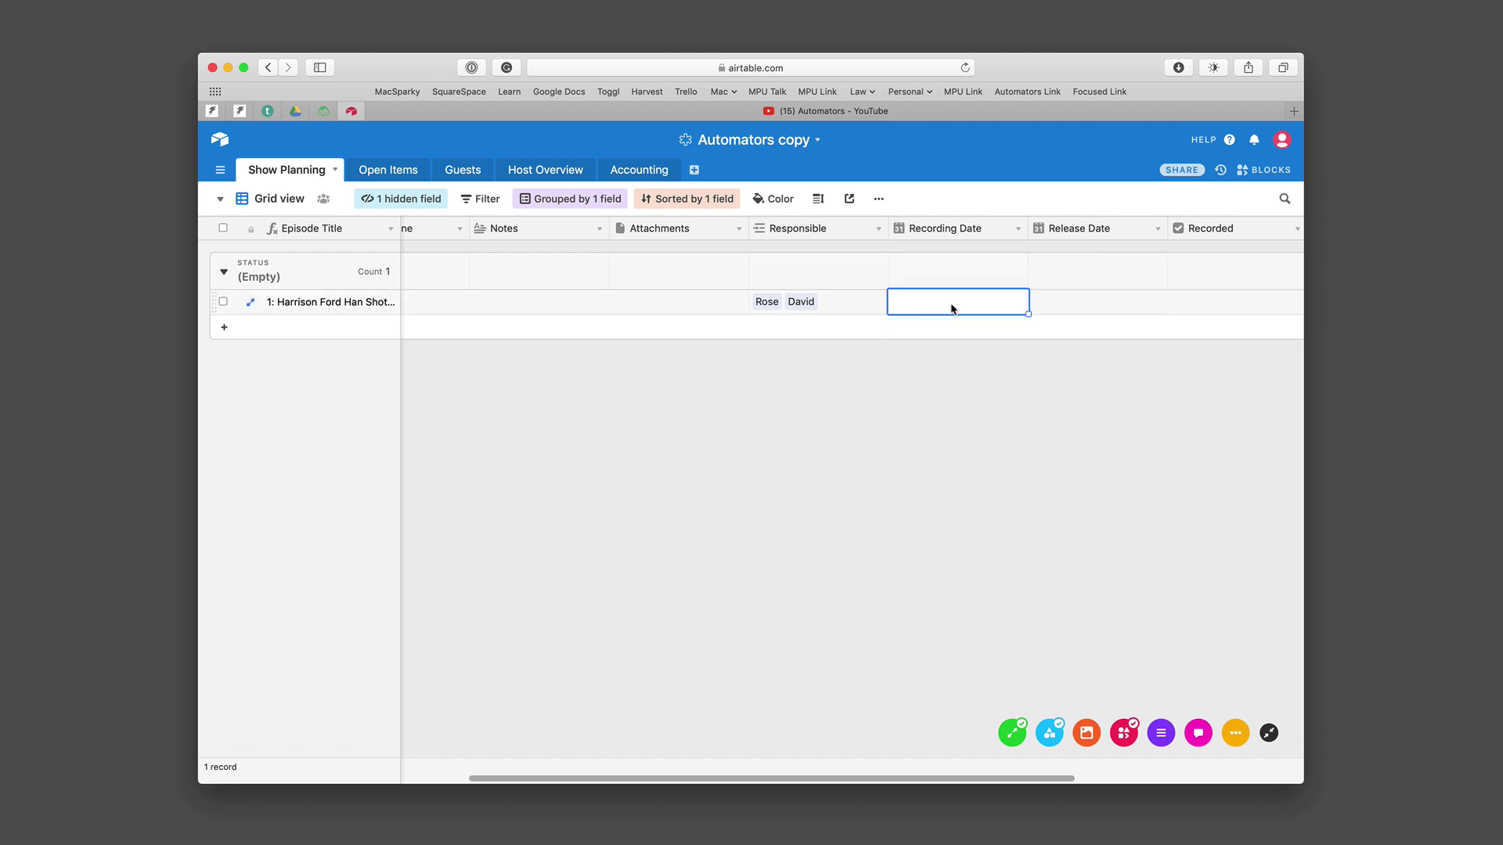
{"action": "key", "text": "Return"}
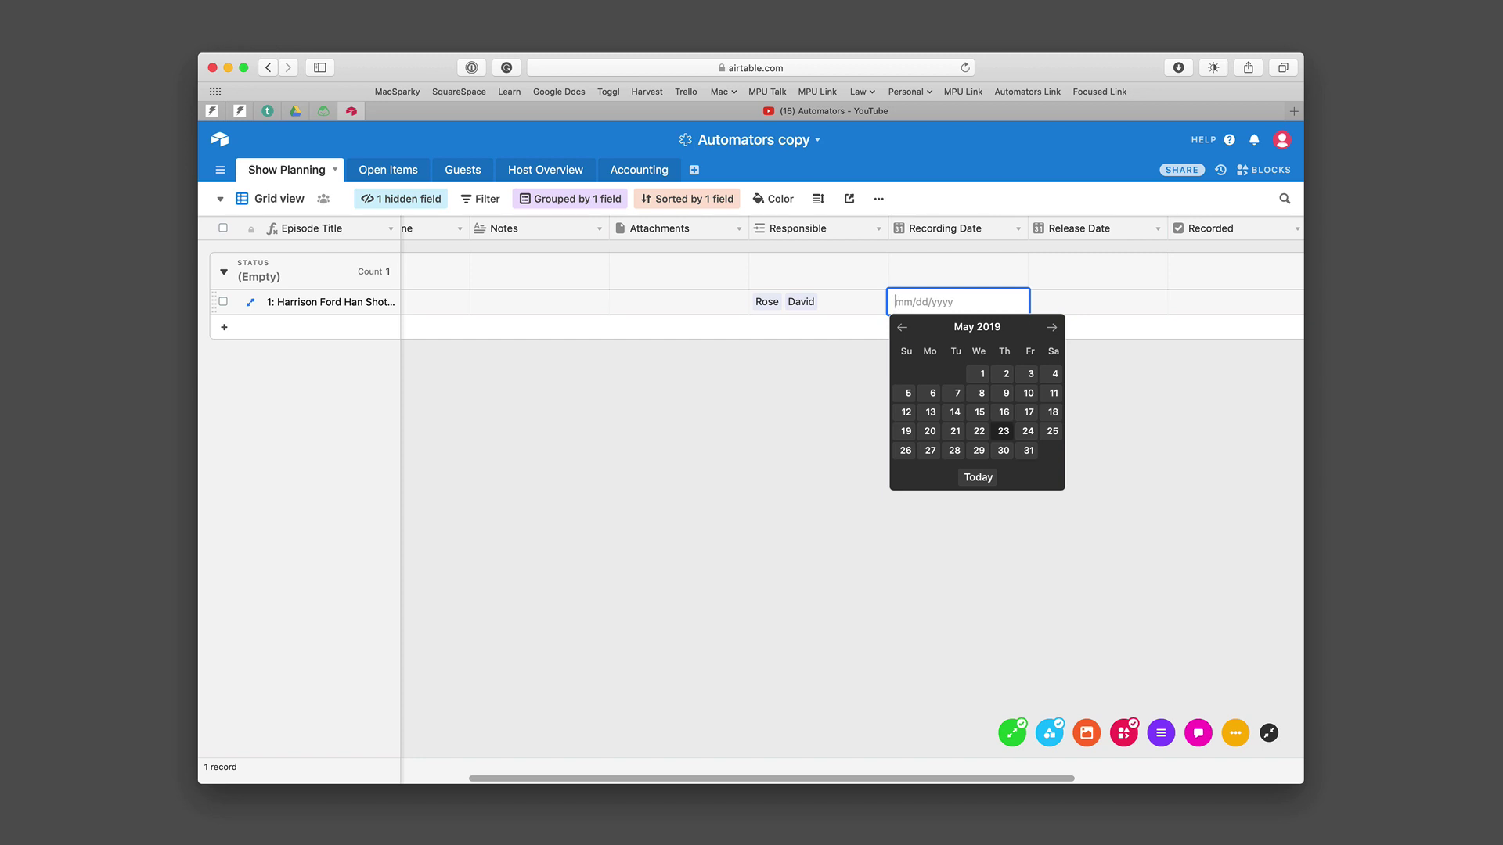
{"action": "type", "text": "June 1"}
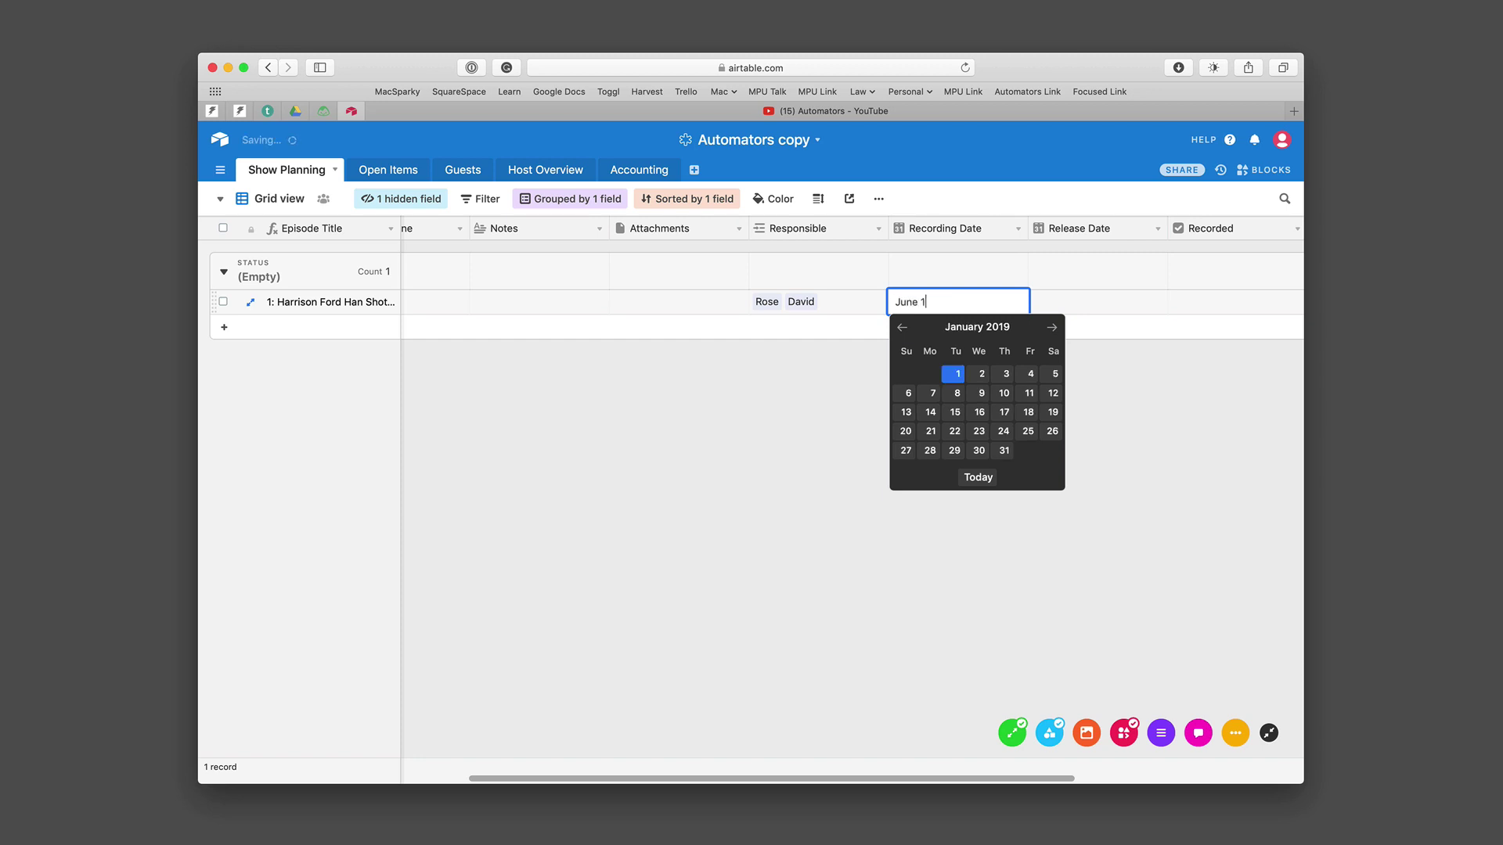
{"action": "type", "text": ", 2019"}
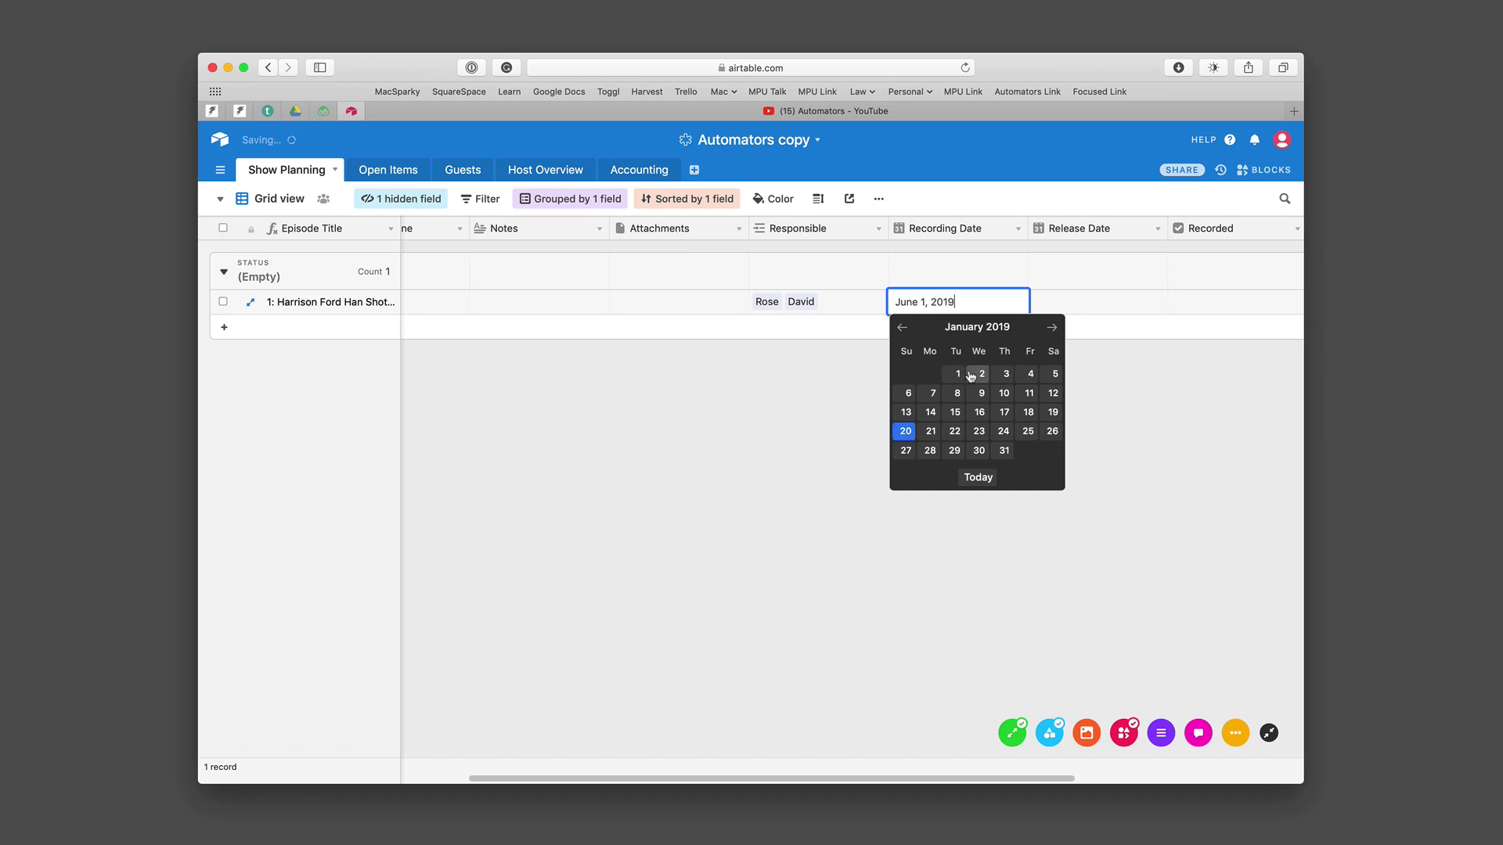
{"action": "left_click", "coordinate": [1052, 328]}
{"action": "left_click", "coordinate": [1051, 328]}
{"action": "left_click", "coordinate": [1053, 329]}
{"action": "left_click", "coordinate": [1052, 328]}
{"action": "left_click", "coordinate": [1053, 328]}
{"action": "left_click", "coordinate": [1053, 328]}
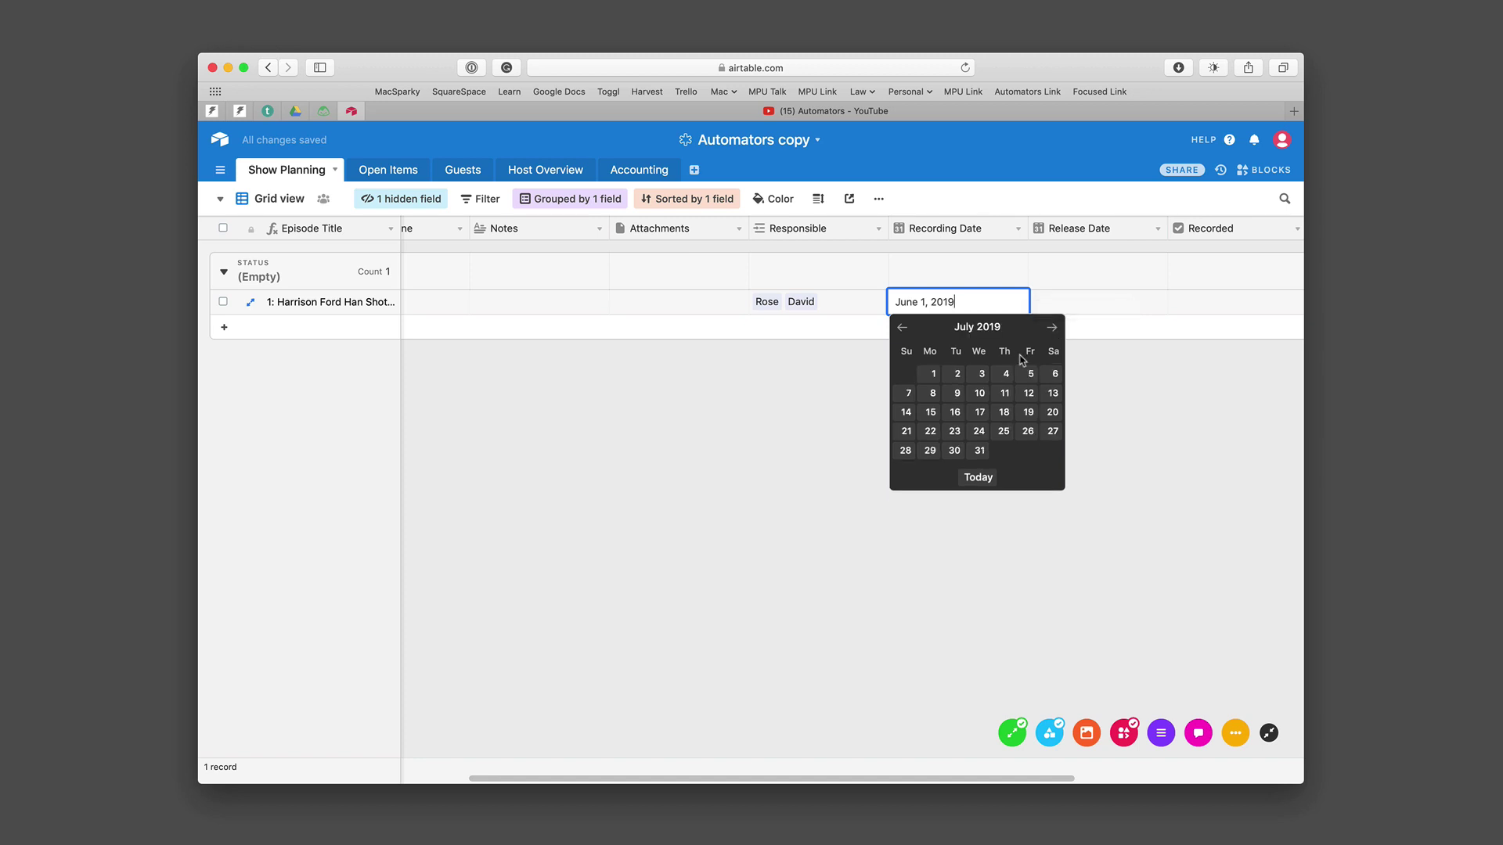
{"action": "left_click", "coordinate": [903, 328]}
{"action": "left_click", "coordinate": [1053, 374]}
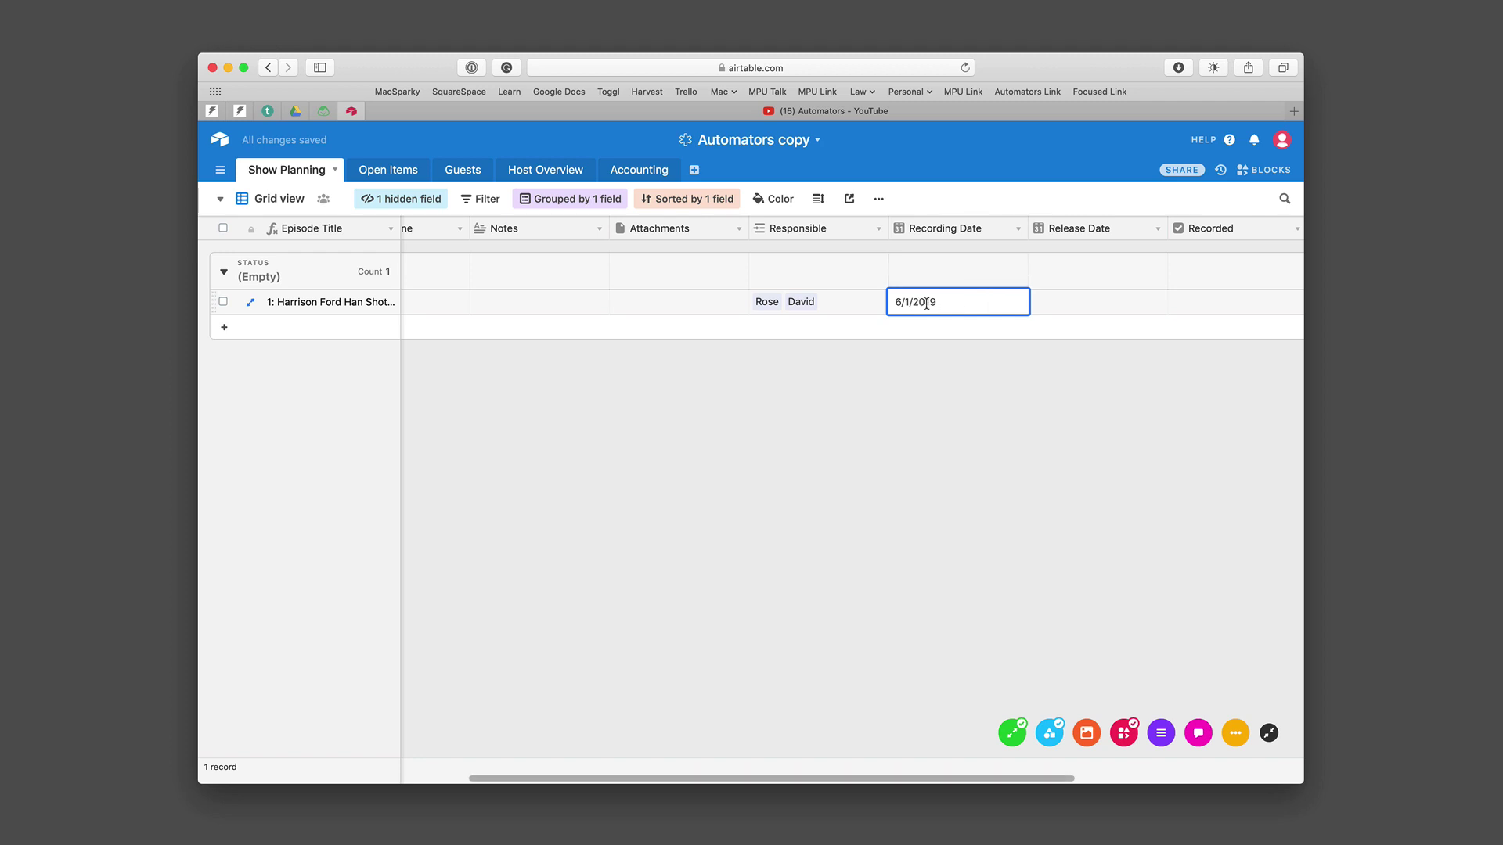
Set the Release Date to 6/15/2019
{"action": "left_click", "coordinate": [1088, 302]}
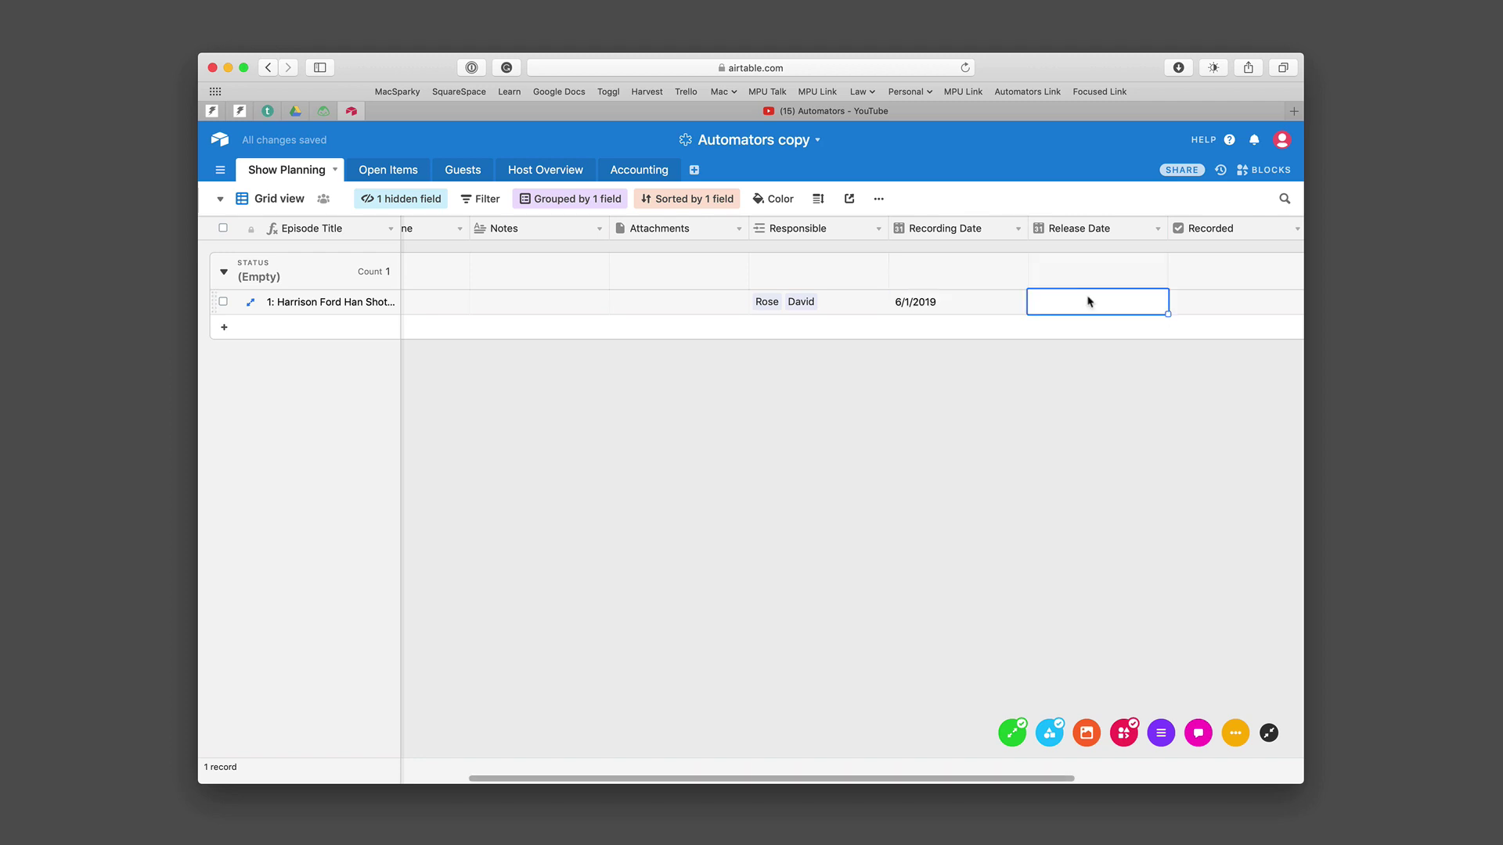
{"action": "type", "text": "6"}
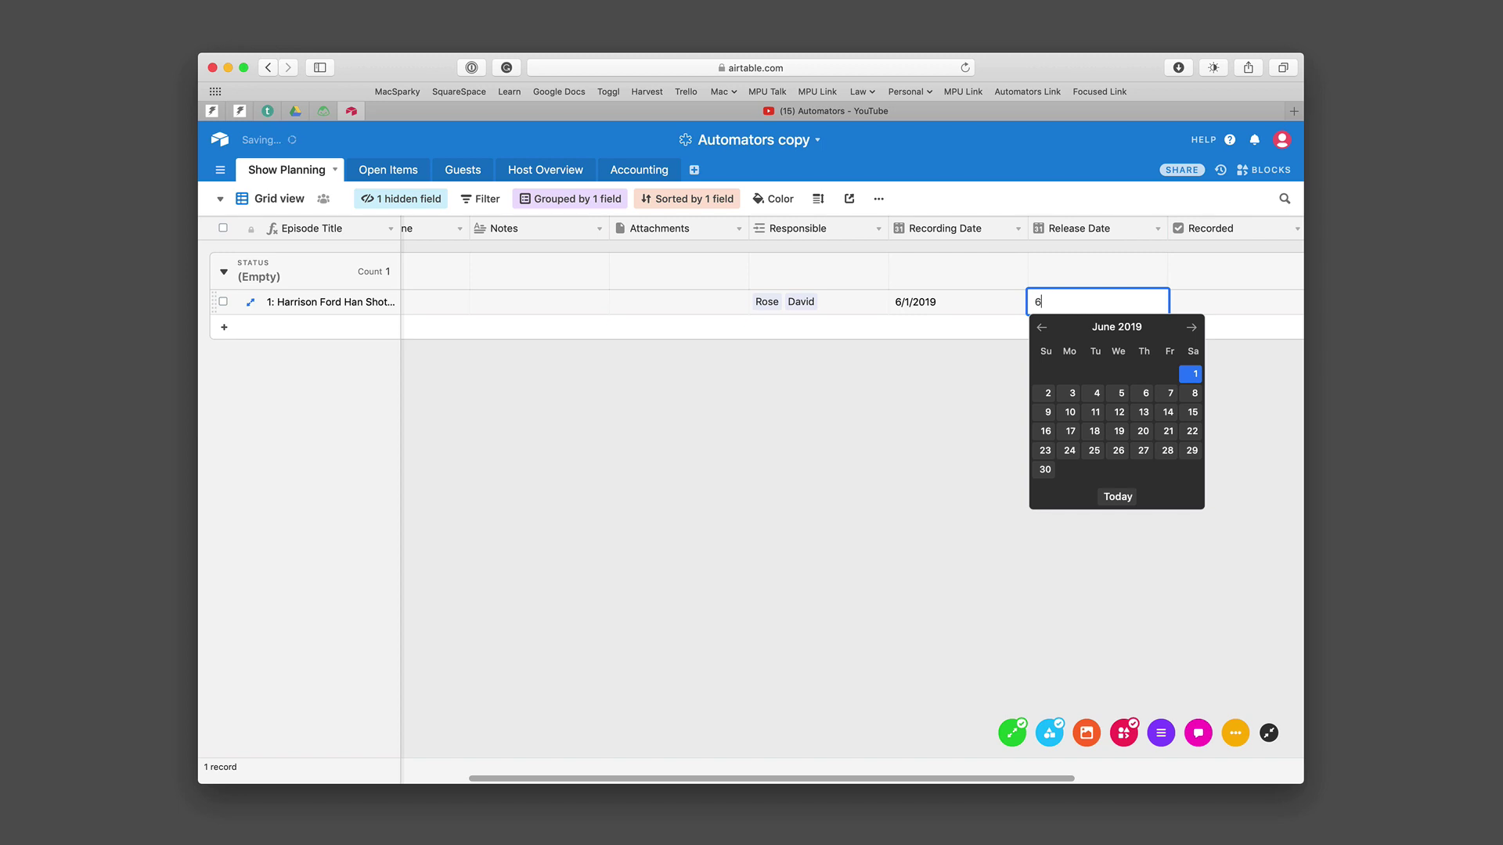
{"action": "type", "text": "/15/19"}
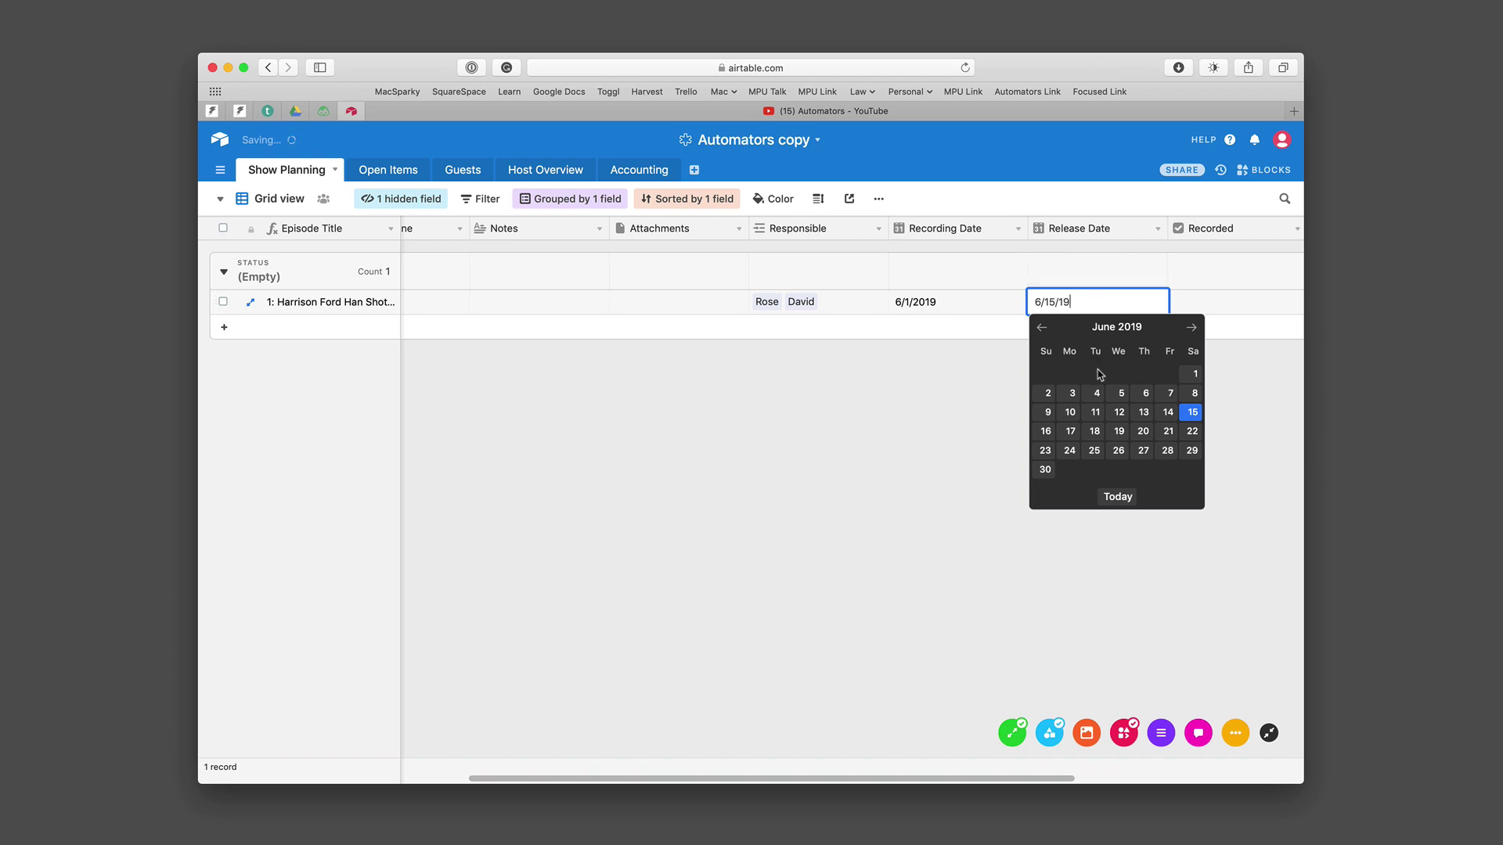
{"action": "left_click", "coordinate": [1187, 419]}
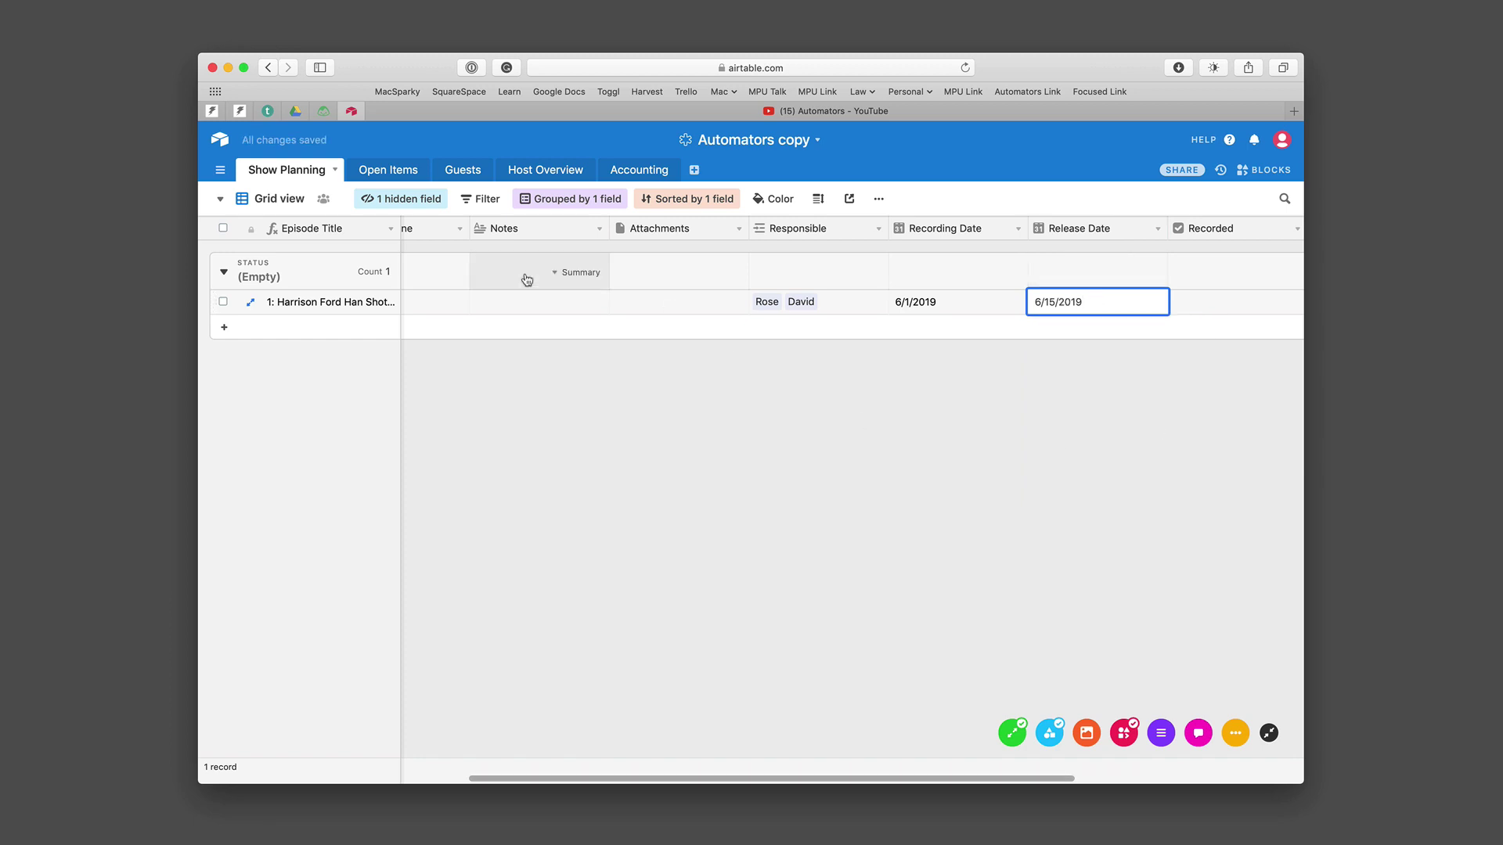
View the episode on the Recording calendar (June 1), then the Release calendar (June 15)
{"action": "left_click", "coordinate": [222, 201]}
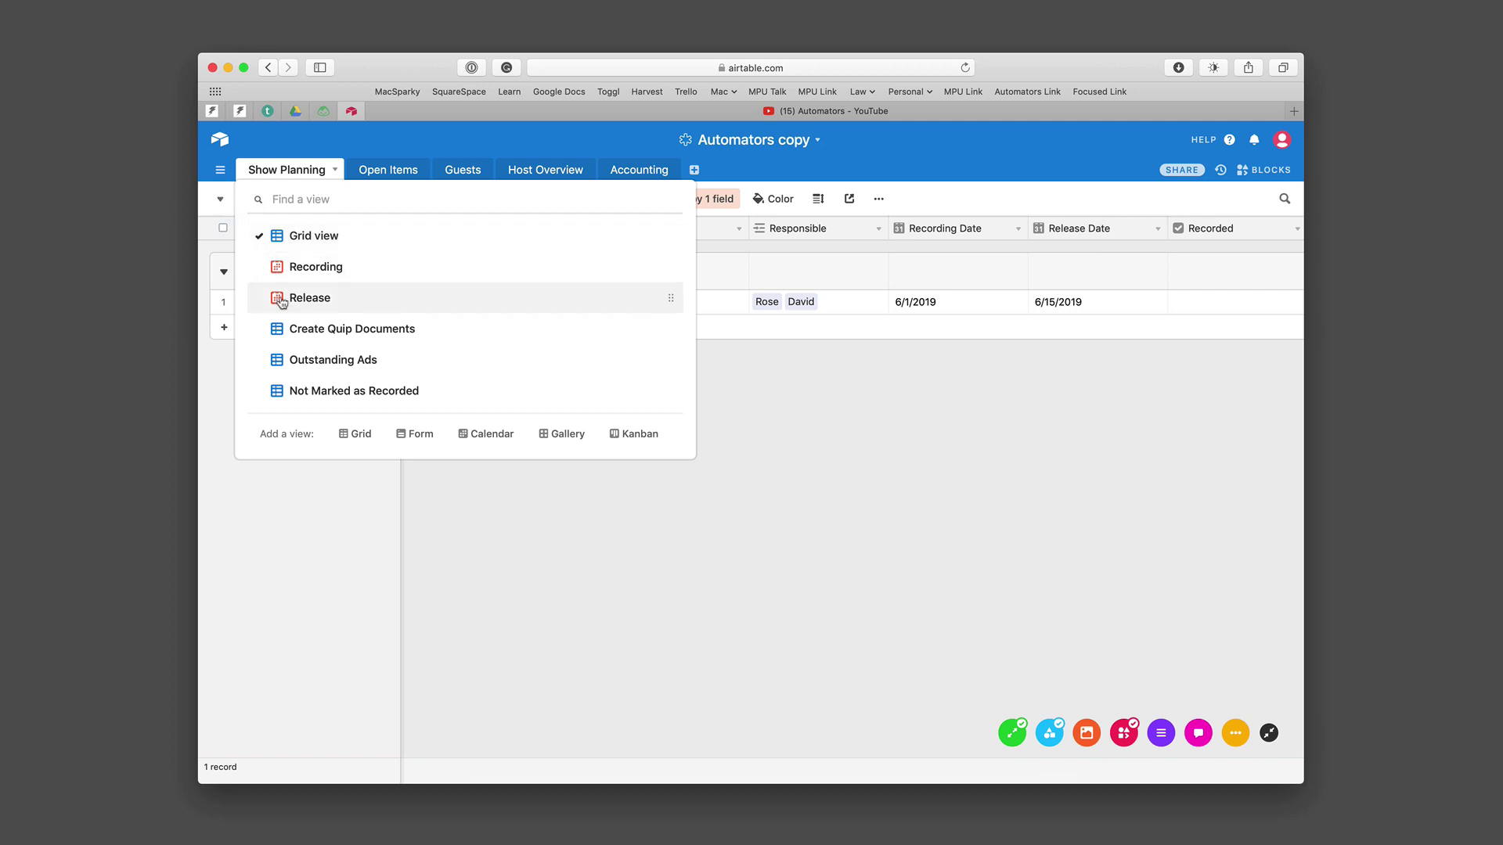
{"action": "left_click", "coordinate": [300, 279]}
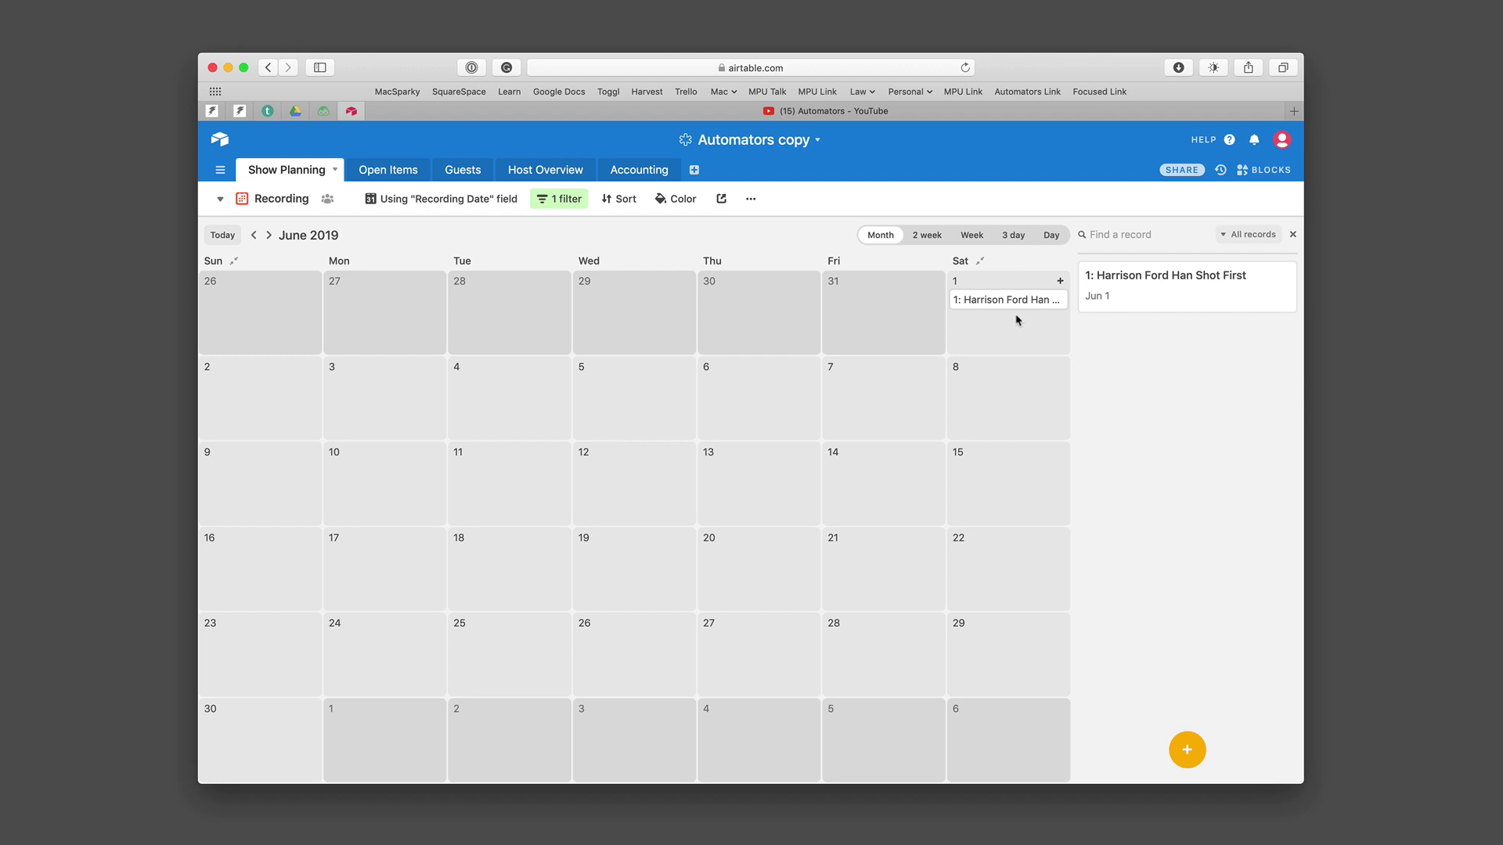
{"action": "left_click", "coordinate": [258, 200]}
{"action": "left_click", "coordinate": [299, 296]}
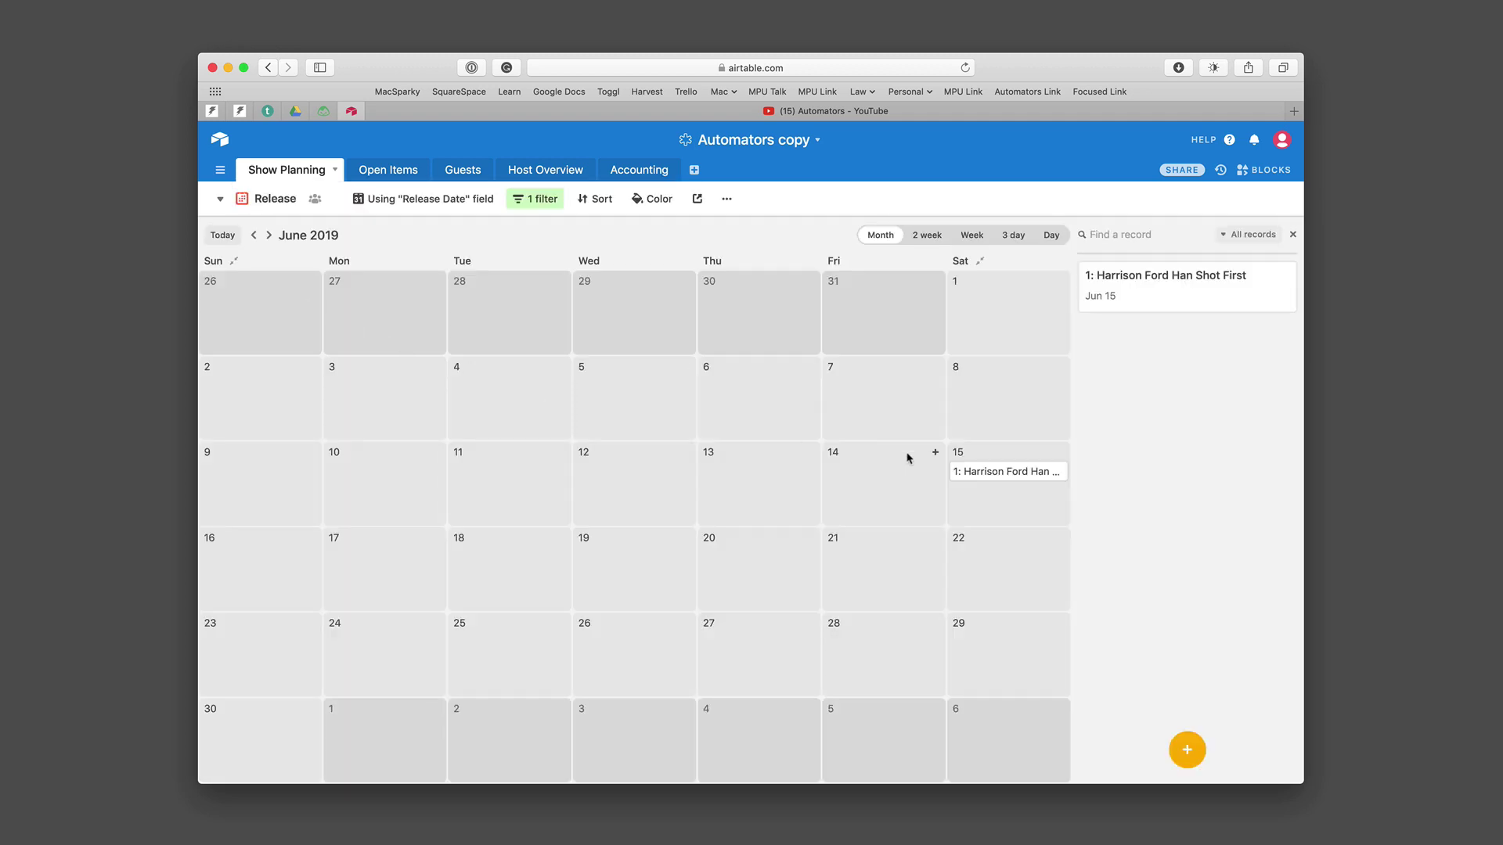
{"action": "left_click", "coordinate": [221, 199]}
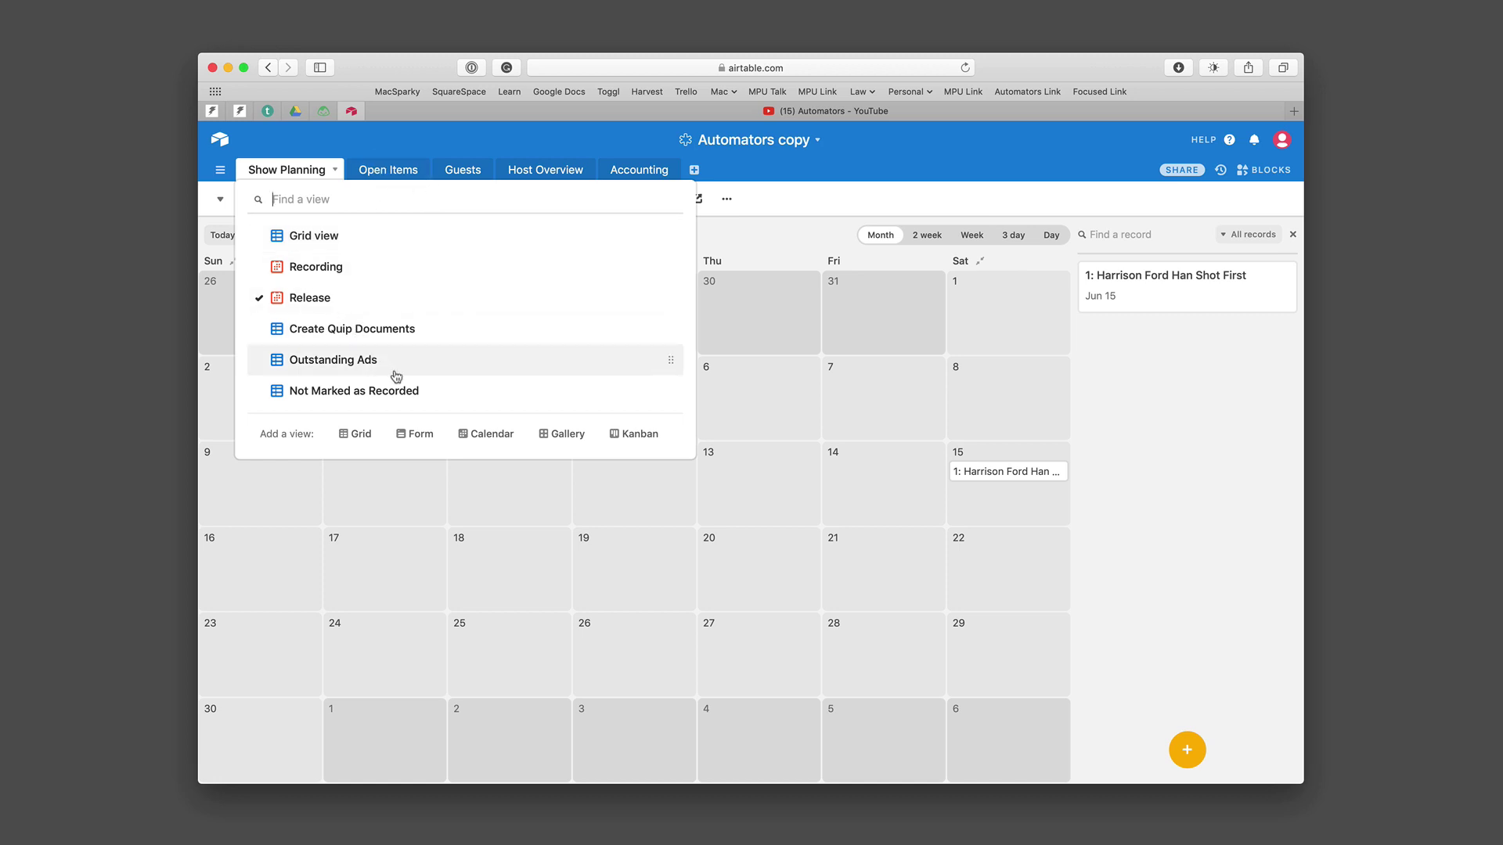
Browse the Open Items, Guests, Host Overview and Accounting tables, then return to Show Planning
{"action": "left_click", "coordinate": [396, 176]}
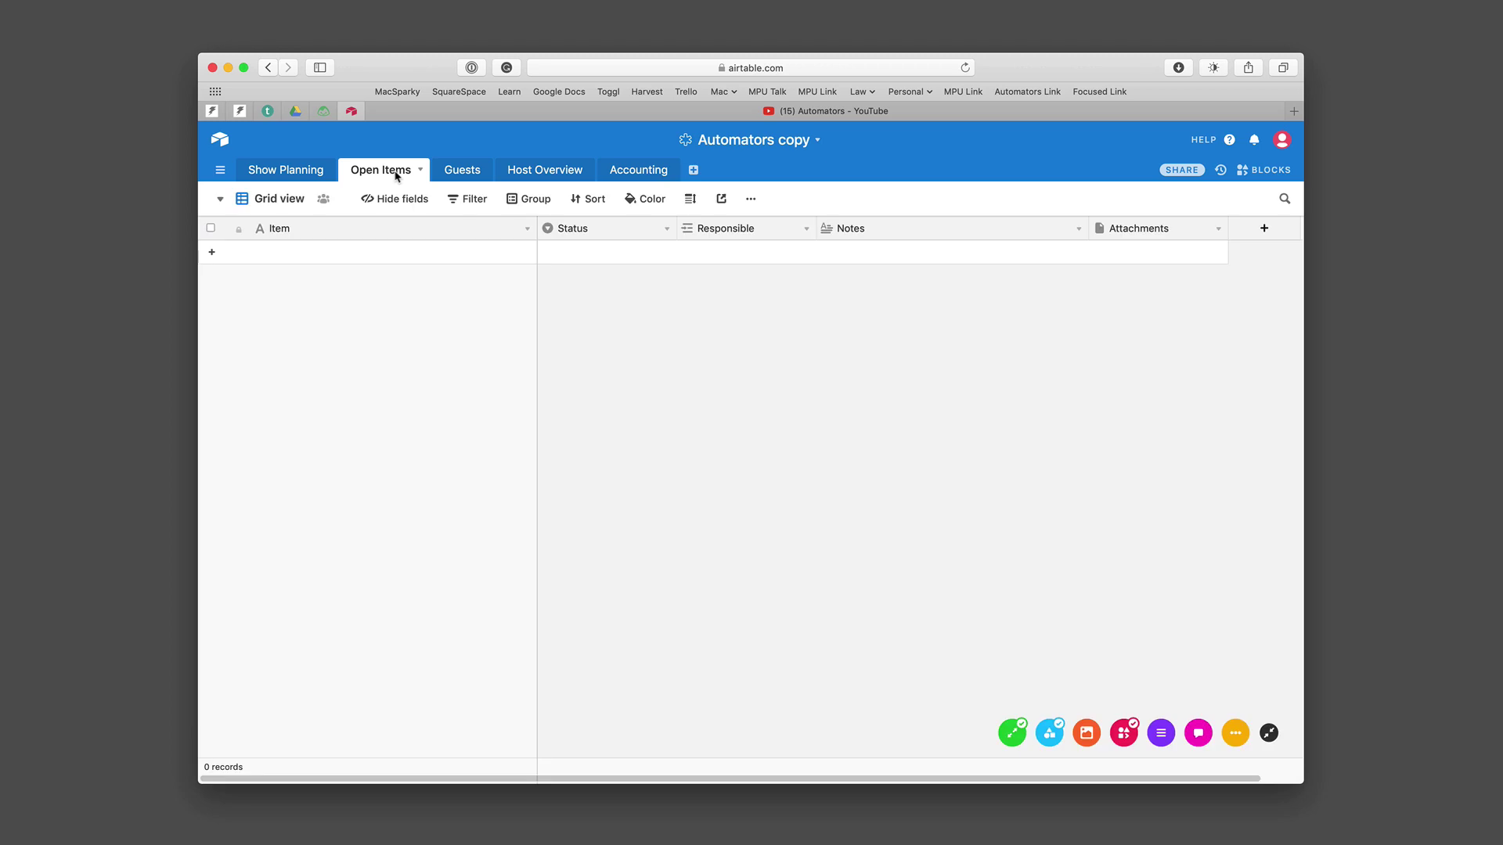
{"action": "left_click", "coordinate": [458, 169]}
{"action": "left_click", "coordinate": [560, 168]}
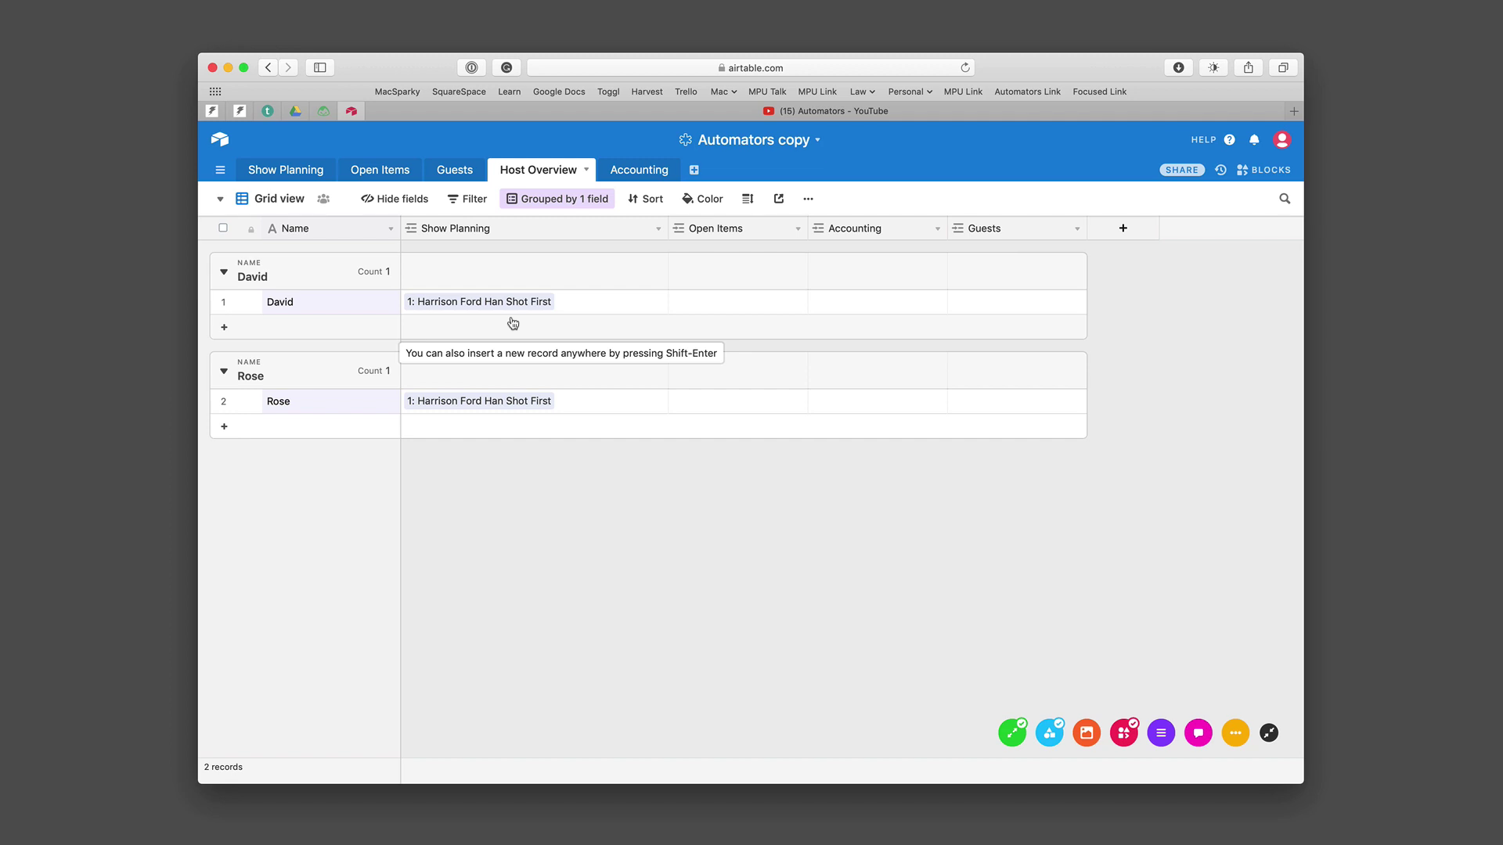
{"action": "left_click", "coordinate": [650, 171]}
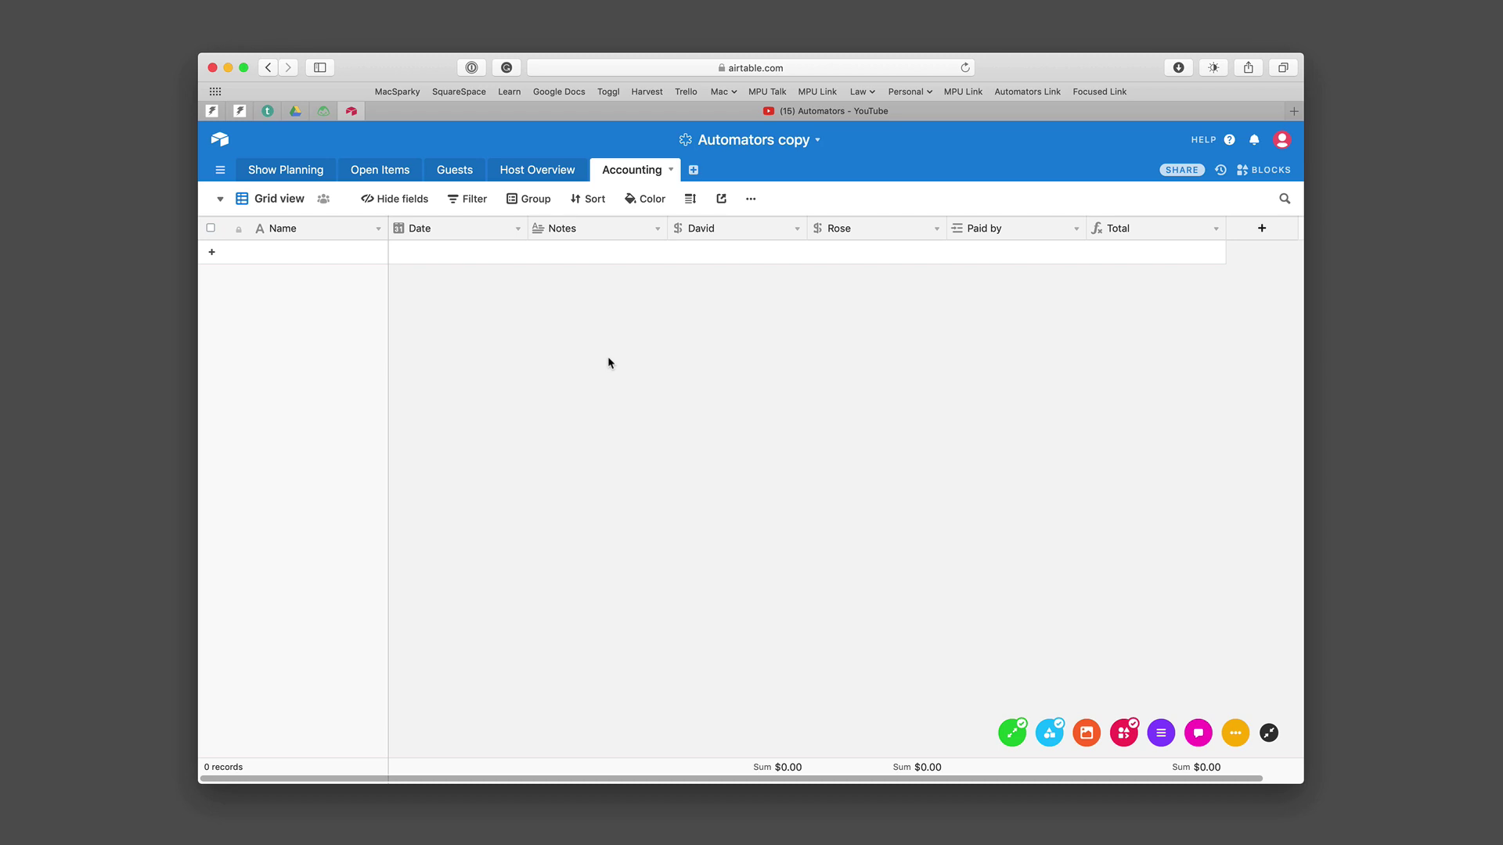
{"action": "left_click", "coordinate": [312, 170]}
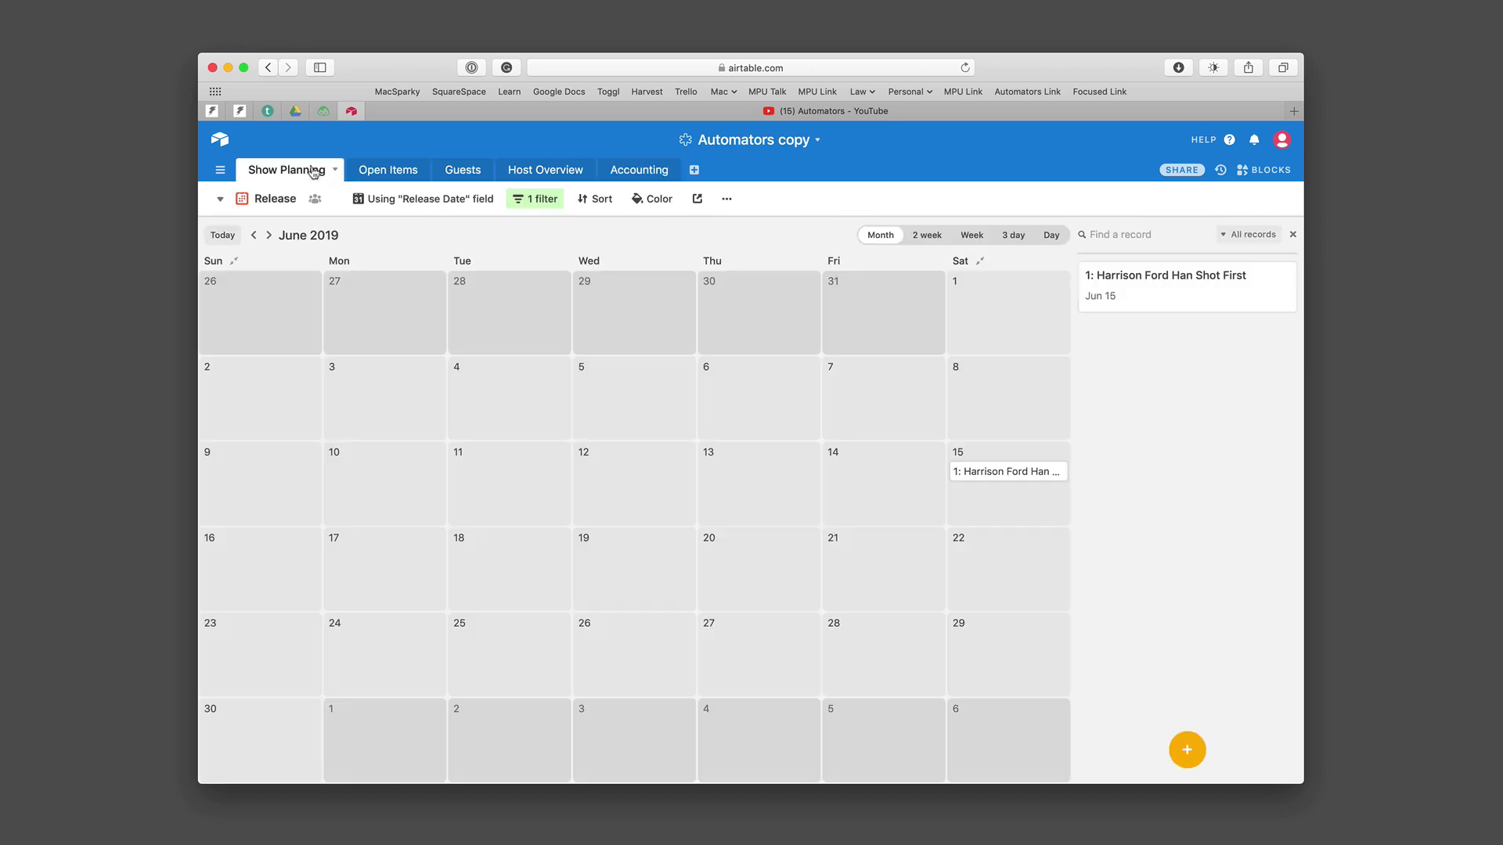
{"action": "left_click", "coordinate": [229, 204]}
{"action": "left_click", "coordinate": [280, 235]}
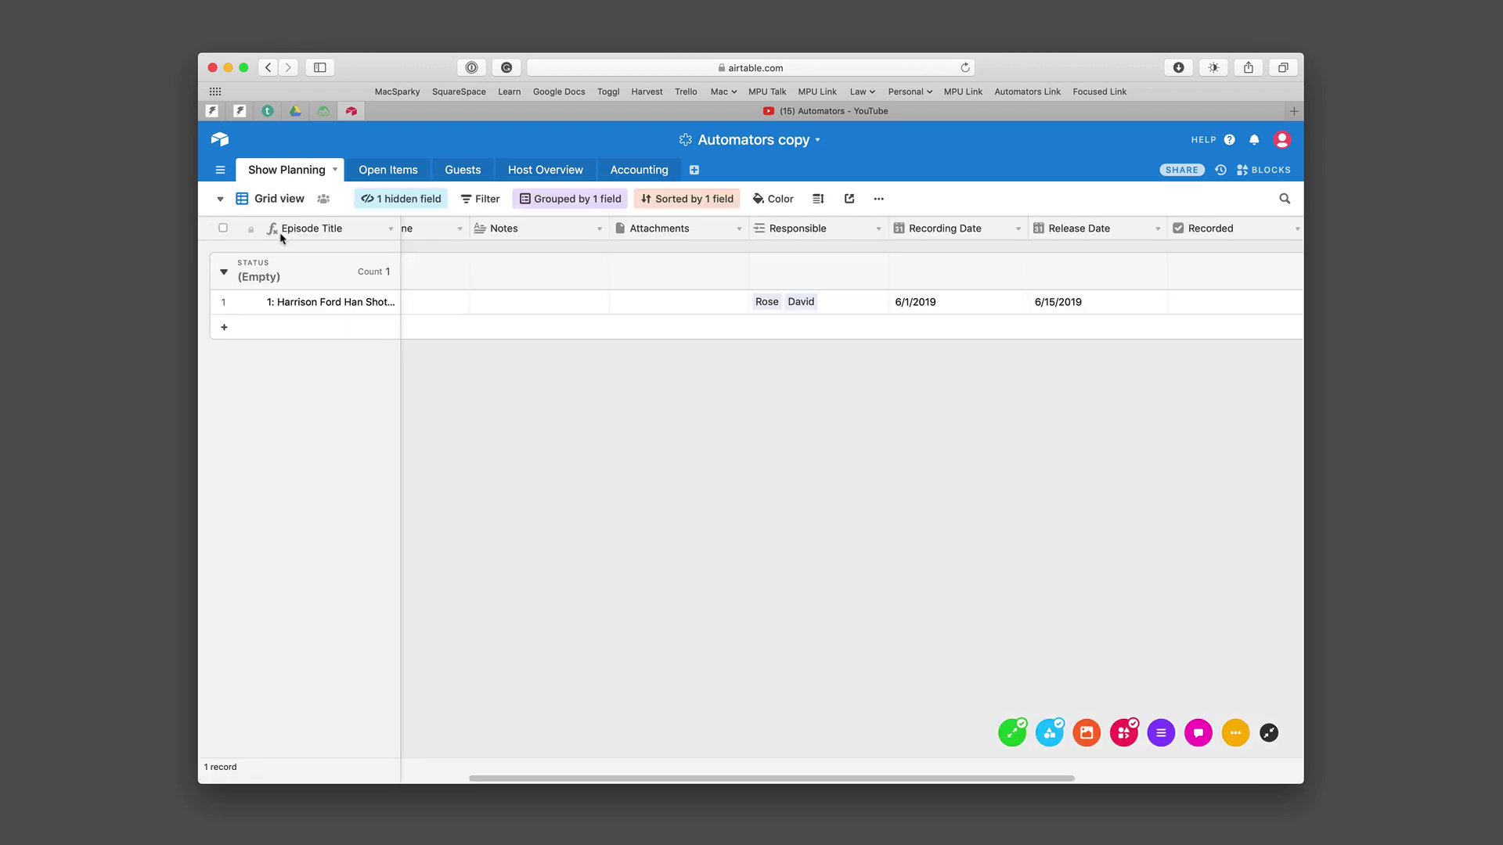